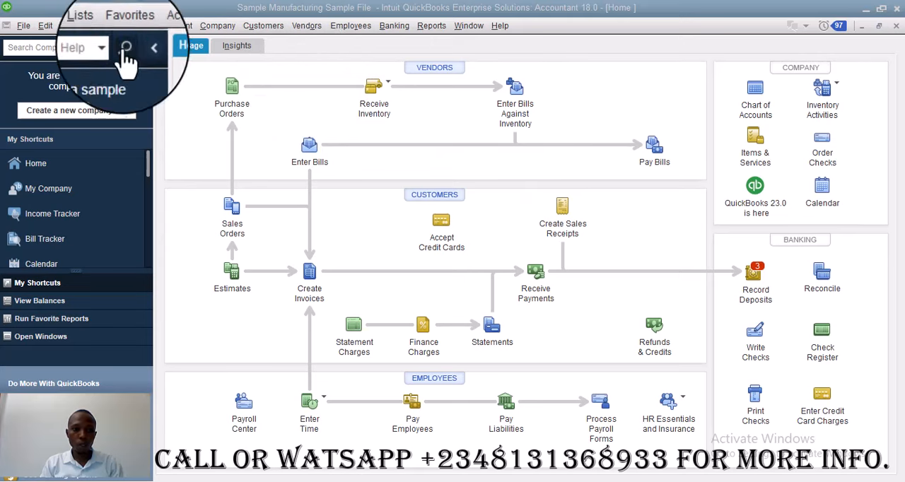
# Open the item list and start a new item of type Inventory Part
pyautogui.click(94, 25)
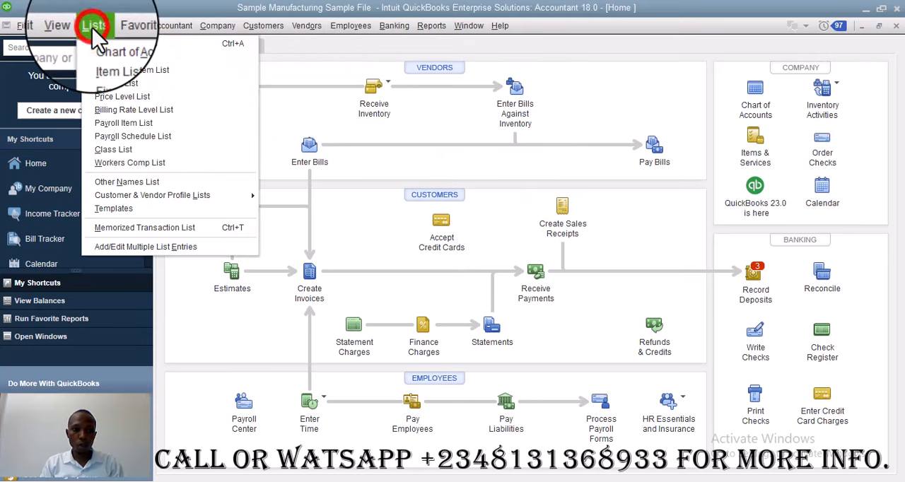
pyautogui.click(117, 67)
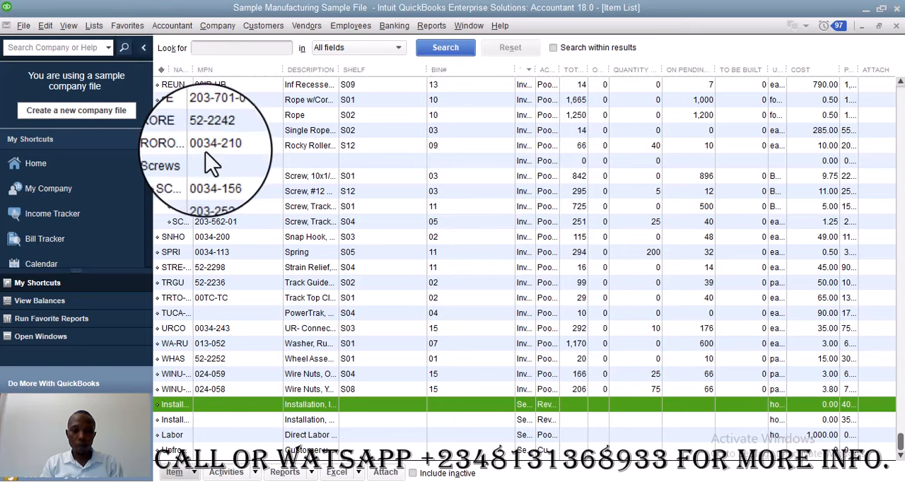
pyautogui.click(176, 472)
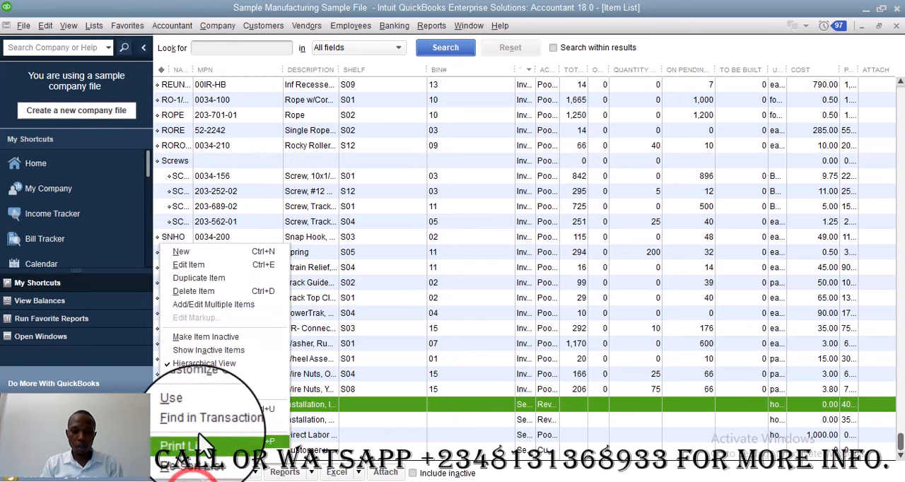
pyautogui.click(239, 253)
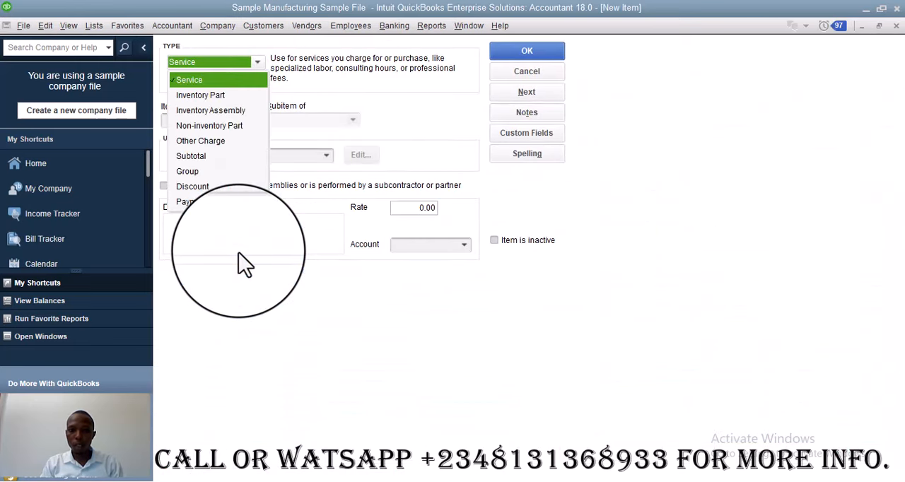
pyautogui.click(216, 99)
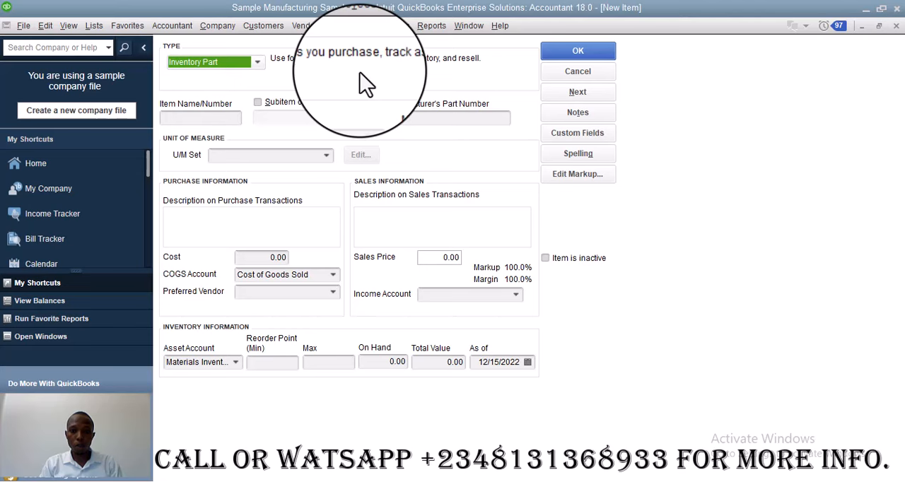
# Name the new inventory item Laptop
pyautogui.click(185, 118)
pyautogui.write('La')
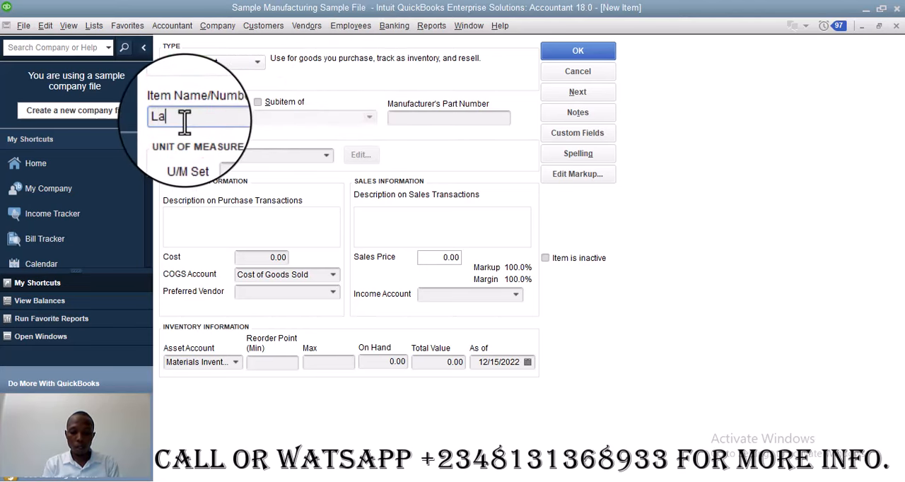
pyautogui.write('ptop')
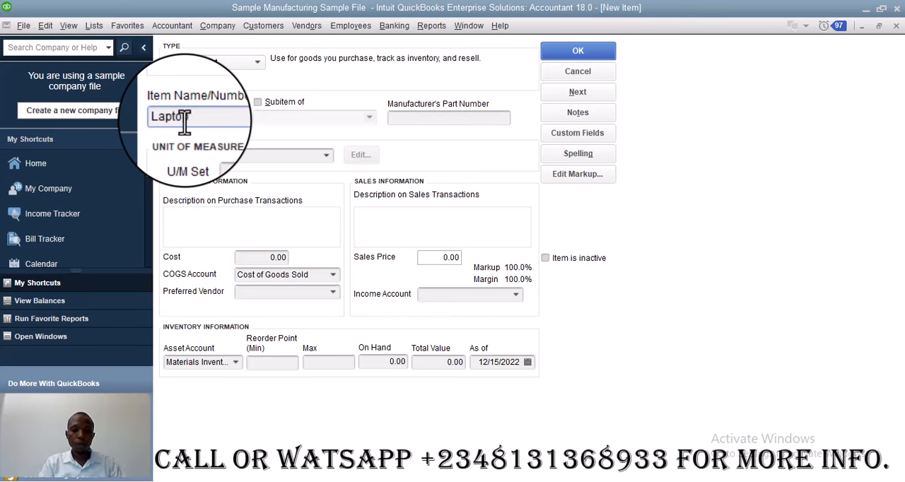
pyautogui.click(444, 122)
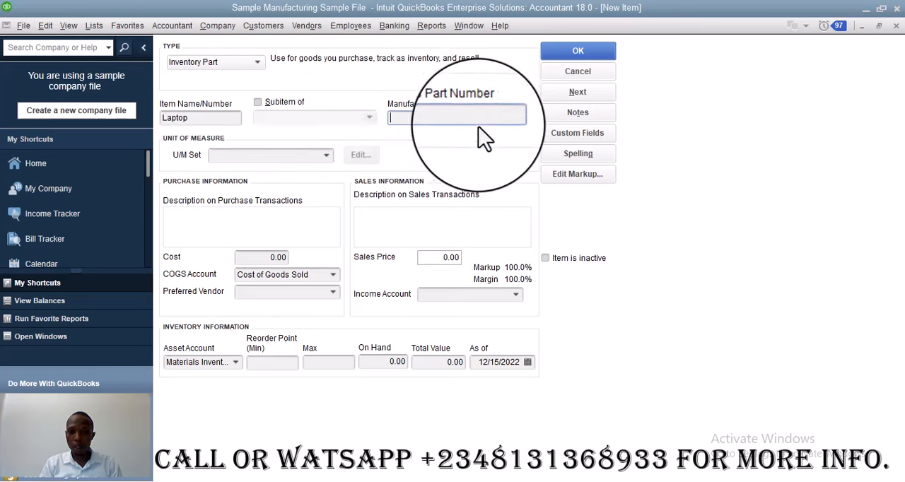
pyautogui.click(421, 117)
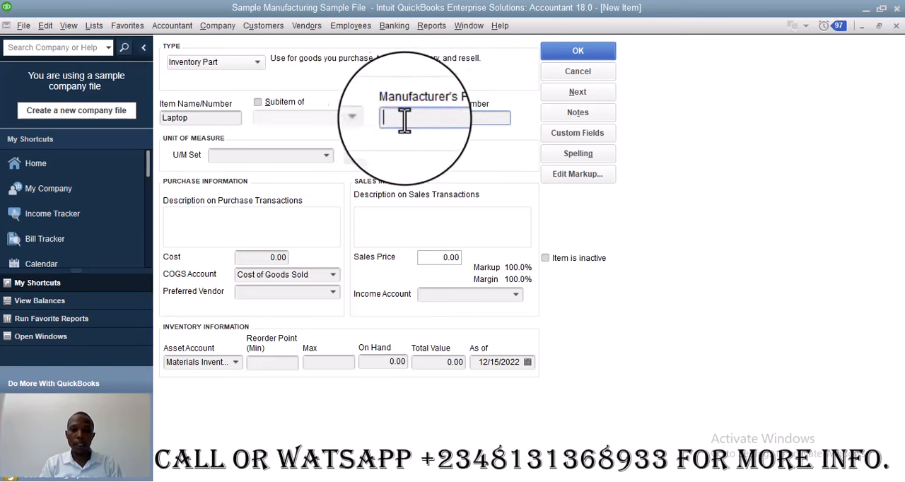
pyautogui.click(398, 124)
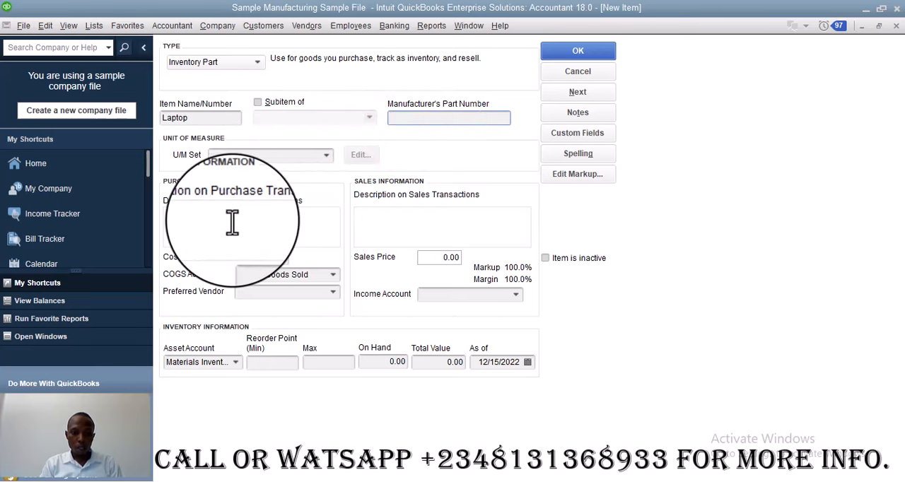
pyautogui.click(274, 233)
pyautogui.click(422, 223)
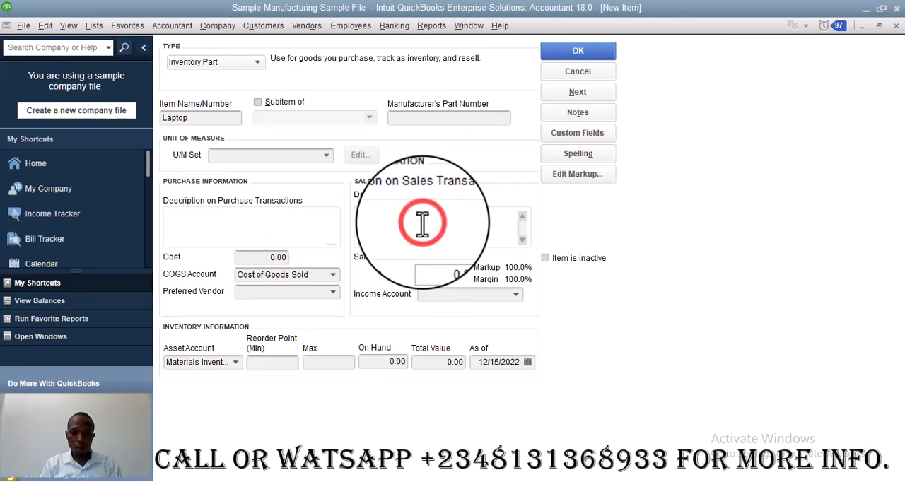
pyautogui.click(249, 227)
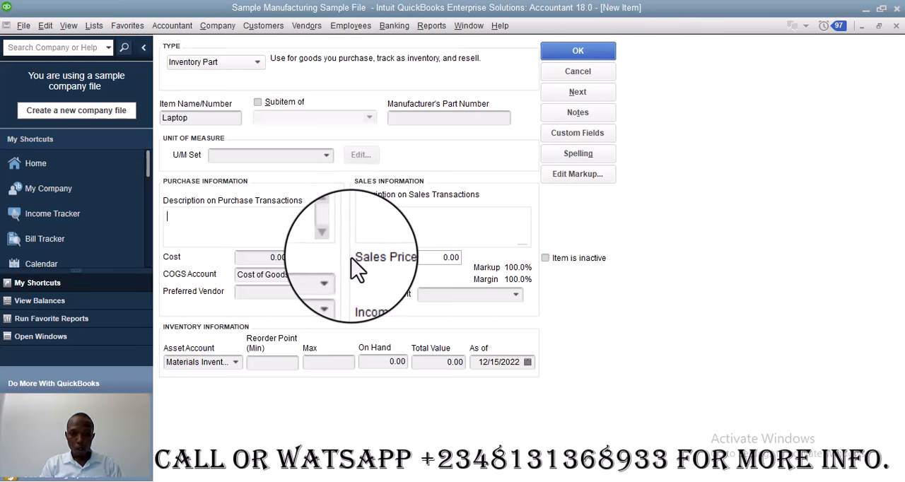
pyautogui.click(270, 257)
pyautogui.click(430, 260)
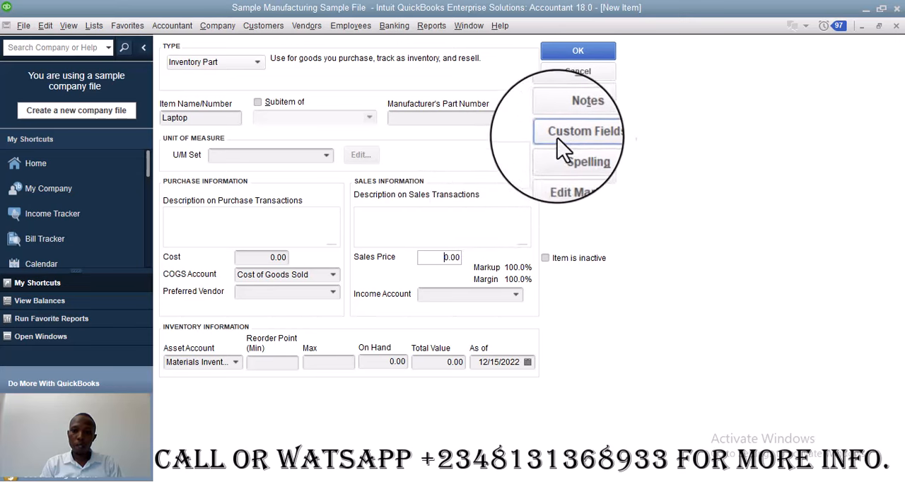
# In the Laptop item's custom fields, set the location to A, the shelf to 3 and the bin number to 2
pyautogui.click(581, 138)
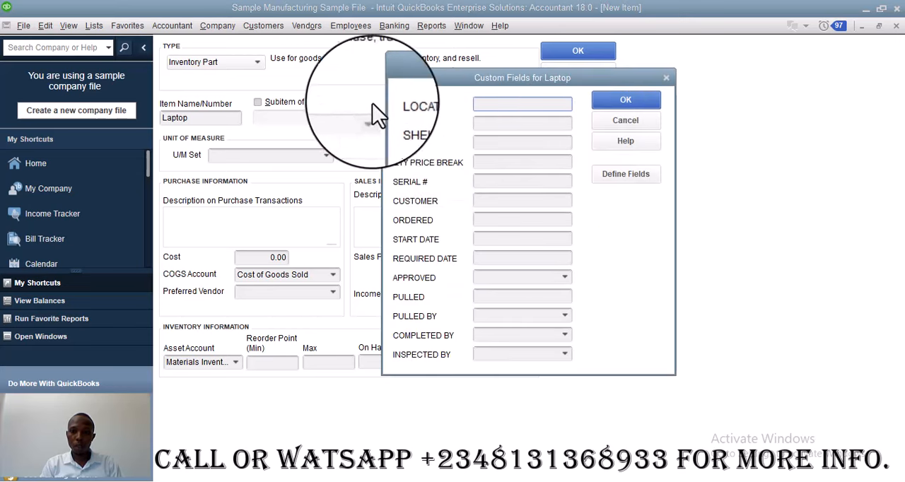
pyautogui.click(502, 107)
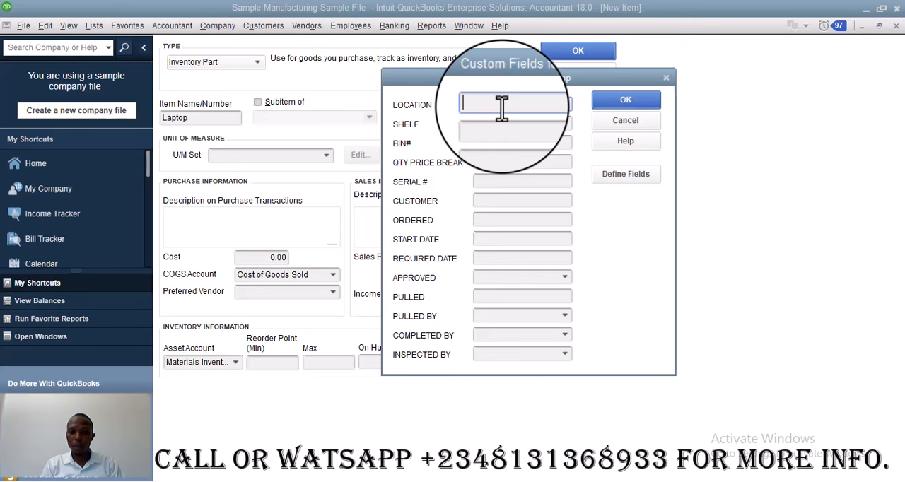
pyautogui.write('A')
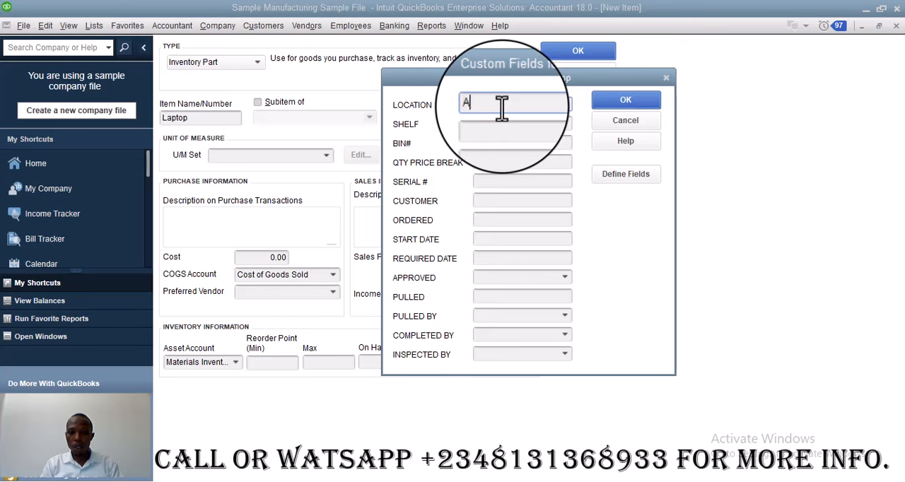
pyautogui.click(507, 125)
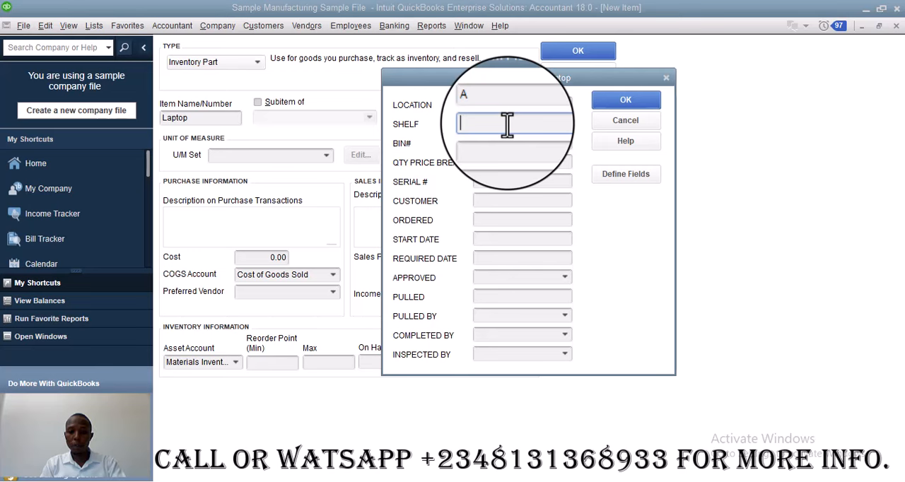
pyautogui.write('#')
pyautogui.press('BackSpace')
pyautogui.write('3')
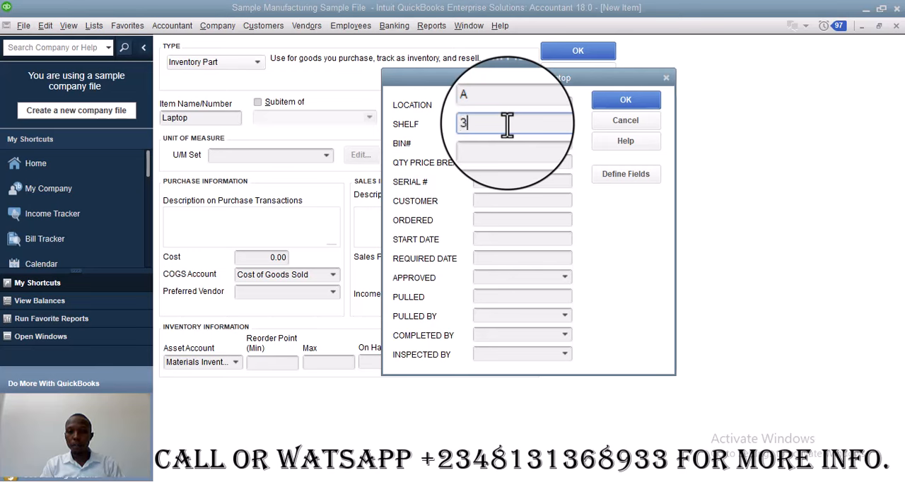
pyautogui.click(487, 143)
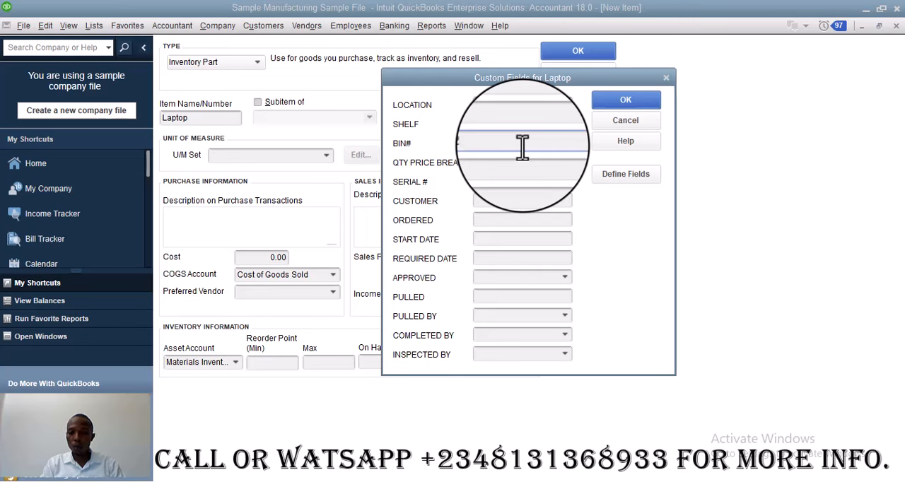
pyautogui.write('2')
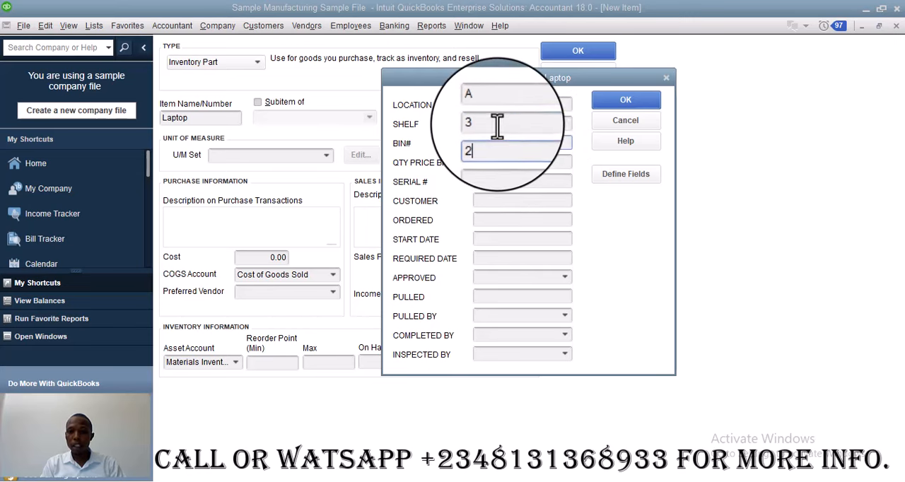
pyautogui.click(498, 124)
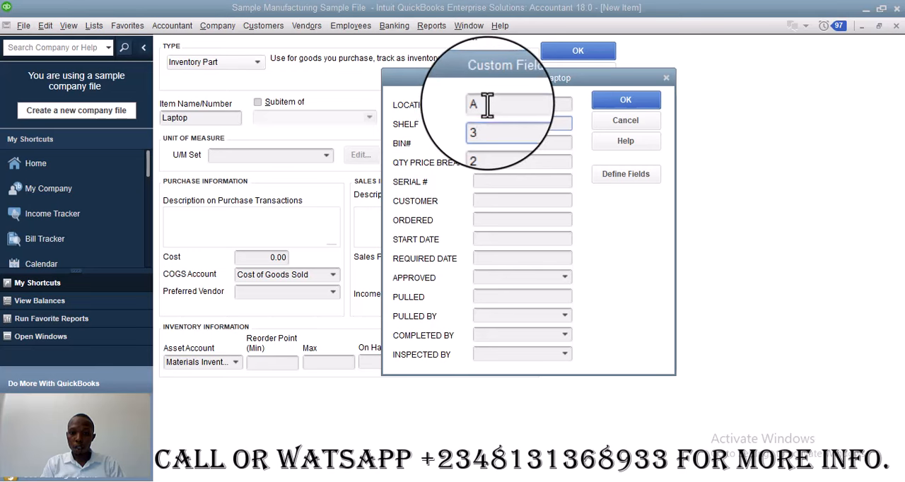
pyautogui.click(485, 105)
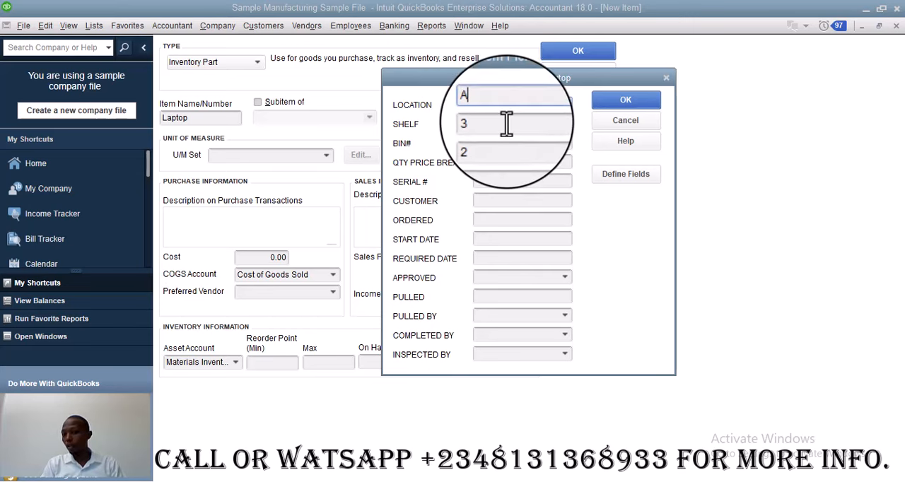
# Enter serial number AFM/B/065, required date 04/22/2024 and approved Yes in the custom fields, and save them
pyautogui.click(486, 182)
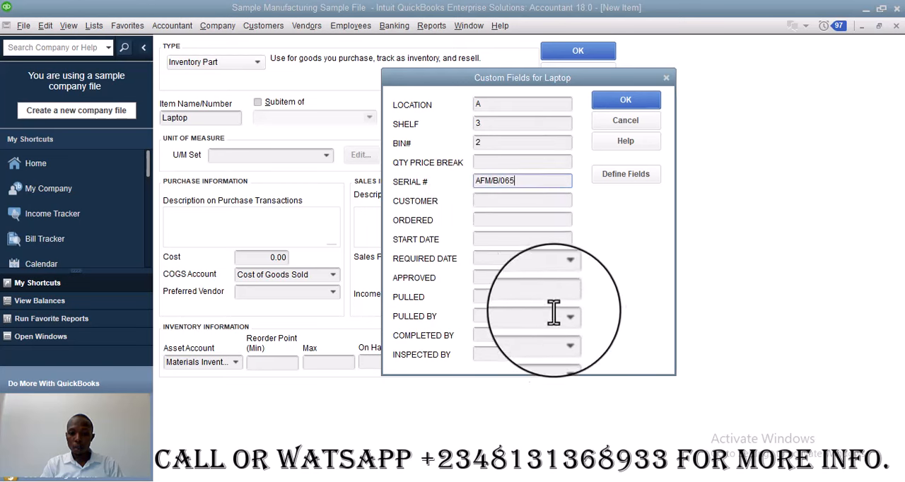
pyautogui.press('Tab')
pyautogui.press('Tab')
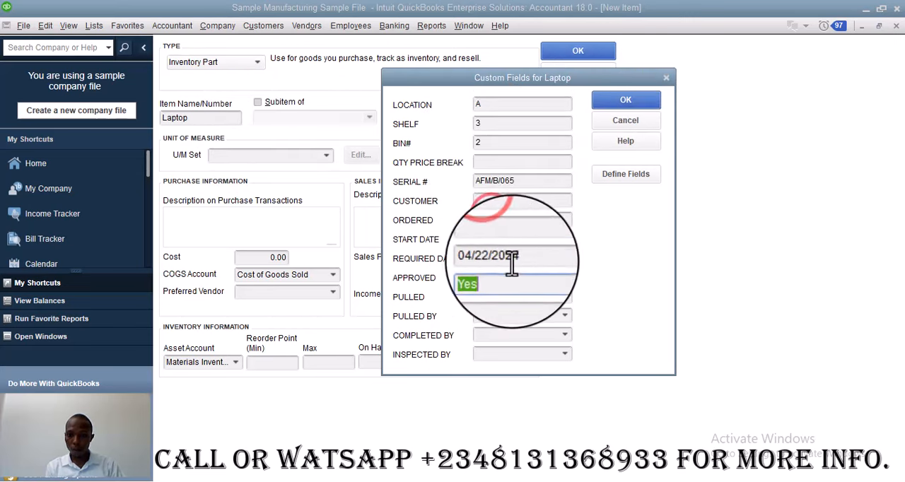
pyautogui.click(627, 100)
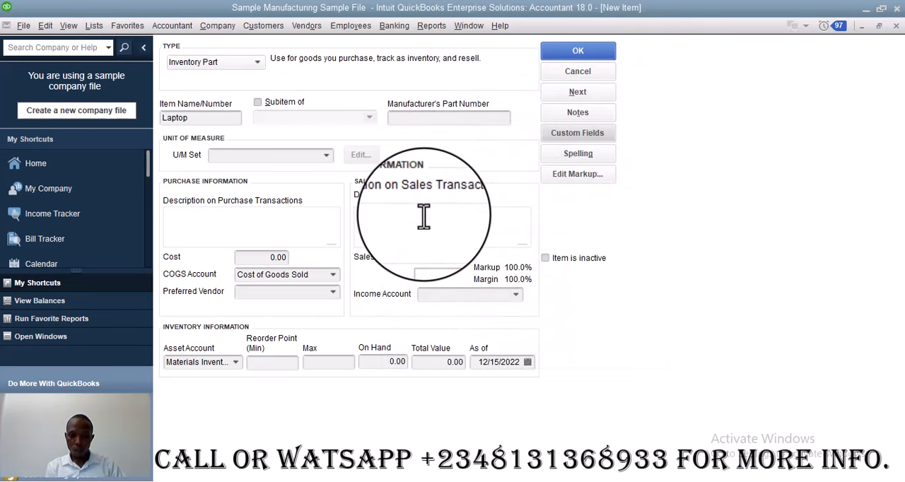
# Set the As of date in the item's inventory information to 04/23/2024
pyautogui.click(528, 361)
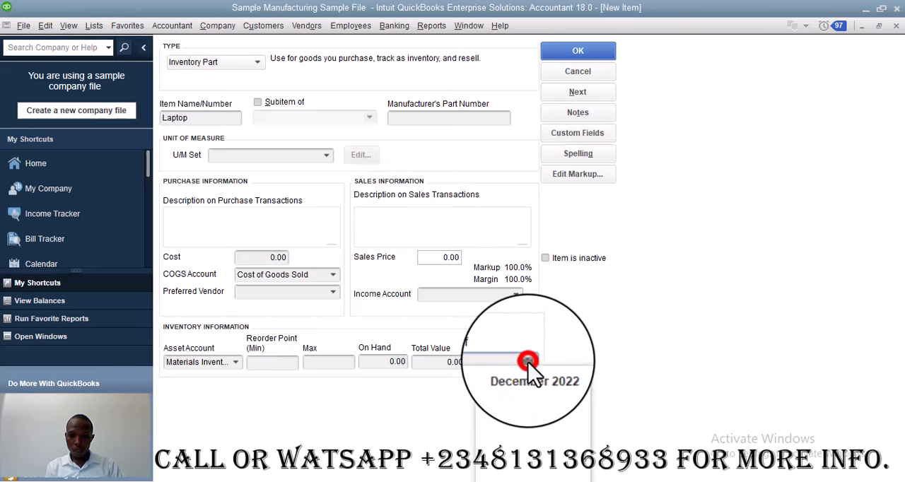
pyautogui.click(508, 359)
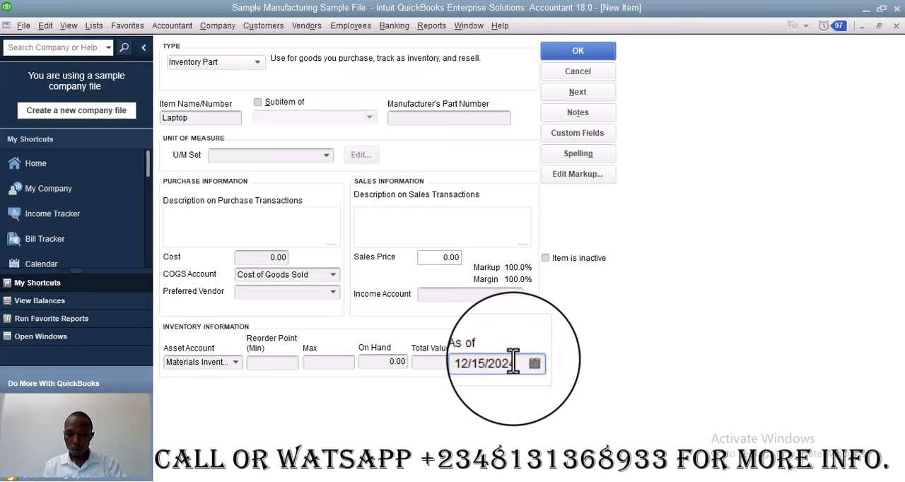
pyautogui.click(493, 362)
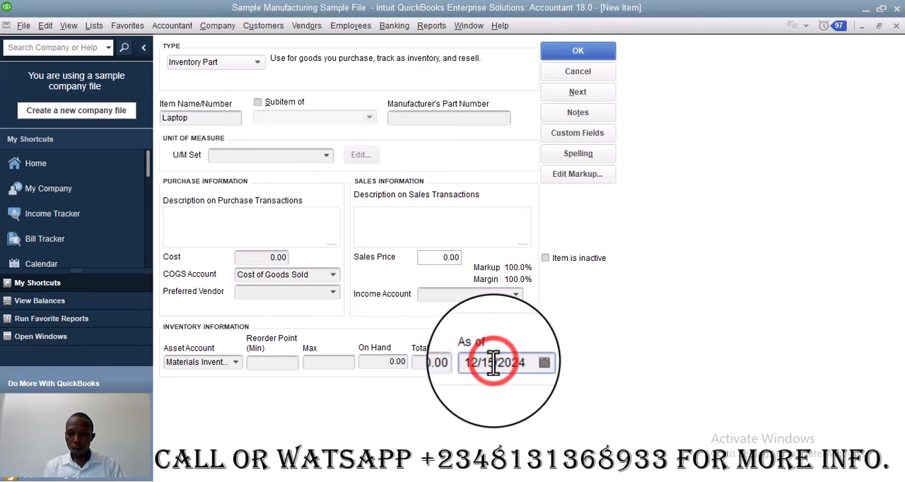
pyautogui.press('BackSpace')
pyautogui.press('BackSpace')
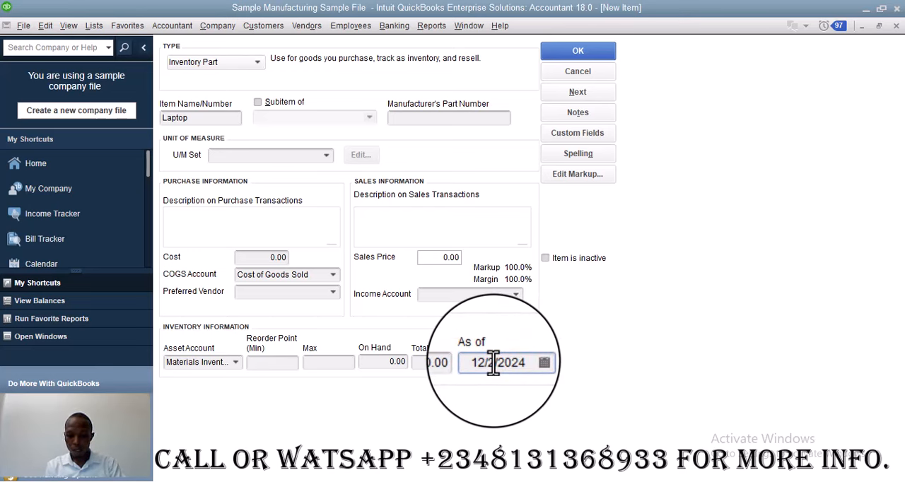
pyautogui.click(480, 365)
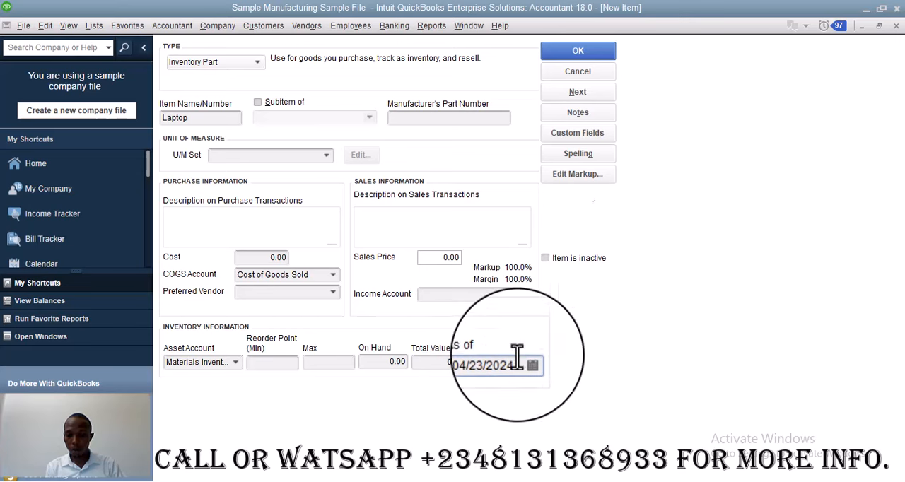
# Look through the existing accounts offered as the Laptop item's income account
pyautogui.click(516, 294)
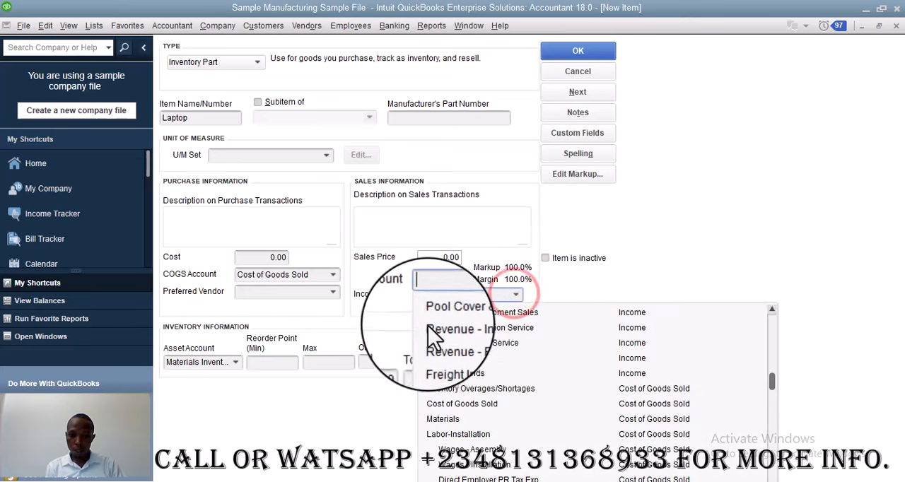
pyautogui.scroll(10, 491, 352)
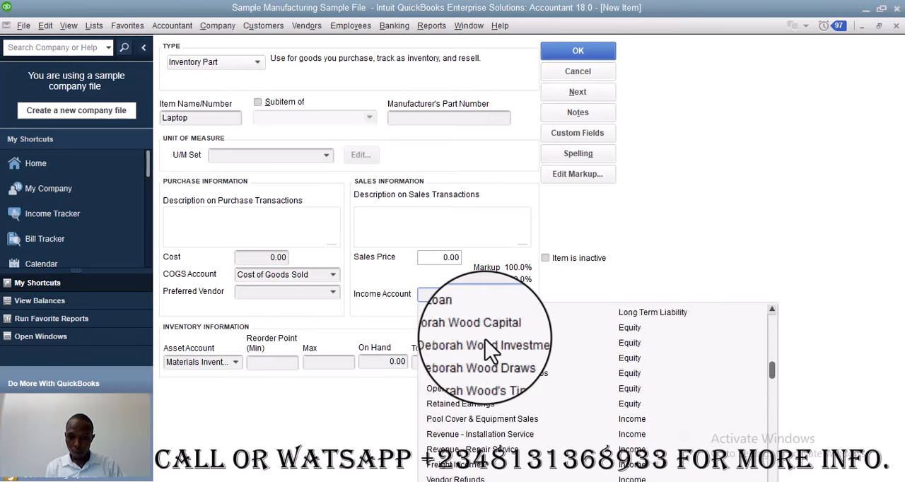
pyautogui.click(773, 310)
pyautogui.click(773, 310)
pyautogui.click(773, 310)
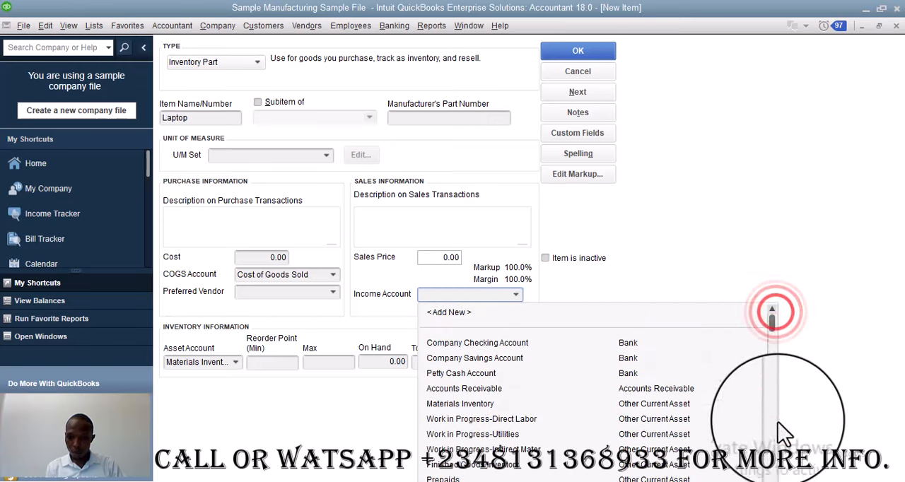
pyautogui.click(772, 475)
pyautogui.click(772, 476)
pyautogui.click(772, 475)
pyautogui.click(772, 475)
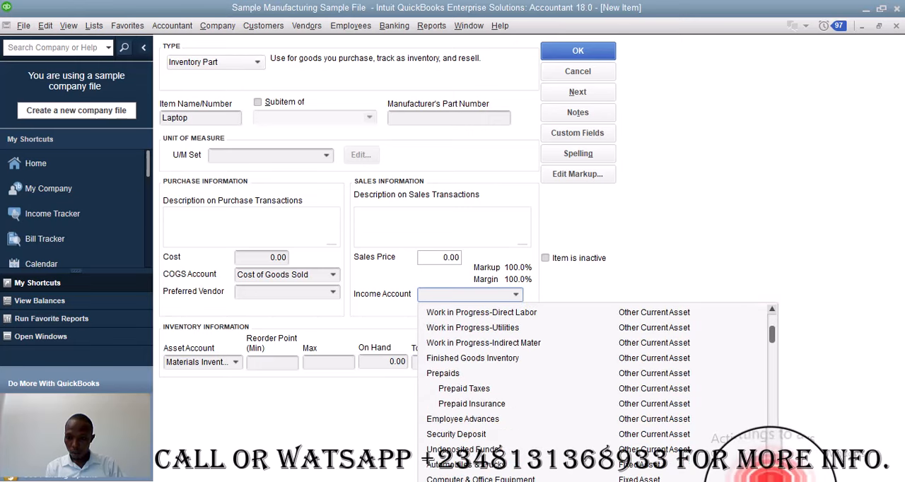
pyautogui.click(772, 475)
pyautogui.click(772, 476)
pyautogui.click(772, 475)
pyautogui.click(772, 475)
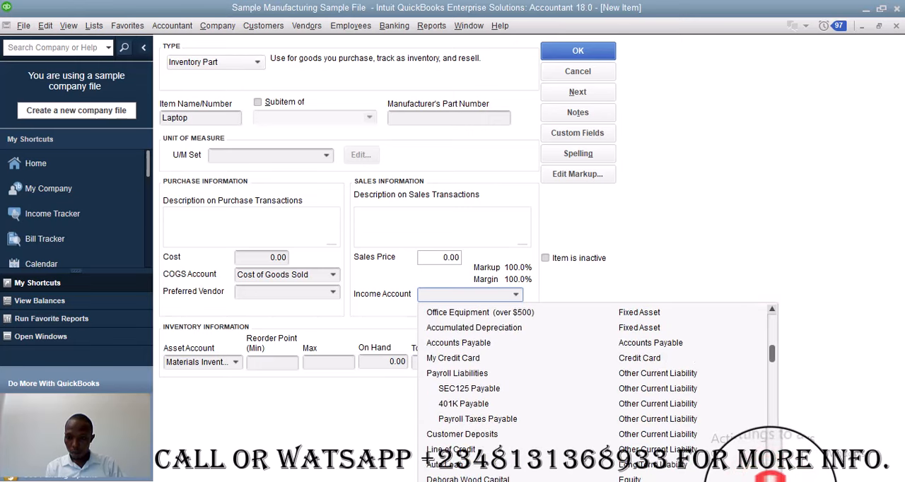
pyautogui.click(772, 475)
pyautogui.click(772, 476)
pyautogui.click(772, 475)
pyautogui.click(772, 475)
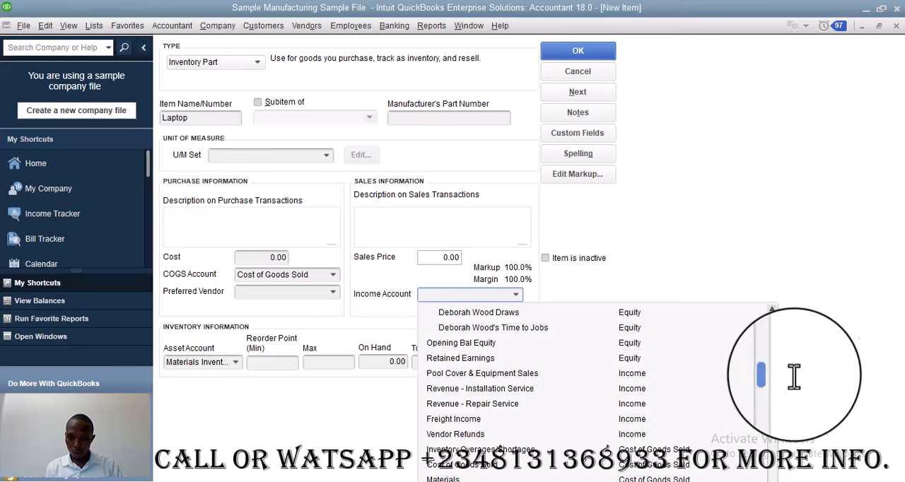
pyautogui.moveTo(773, 377); pyautogui.dragTo(775, 333)
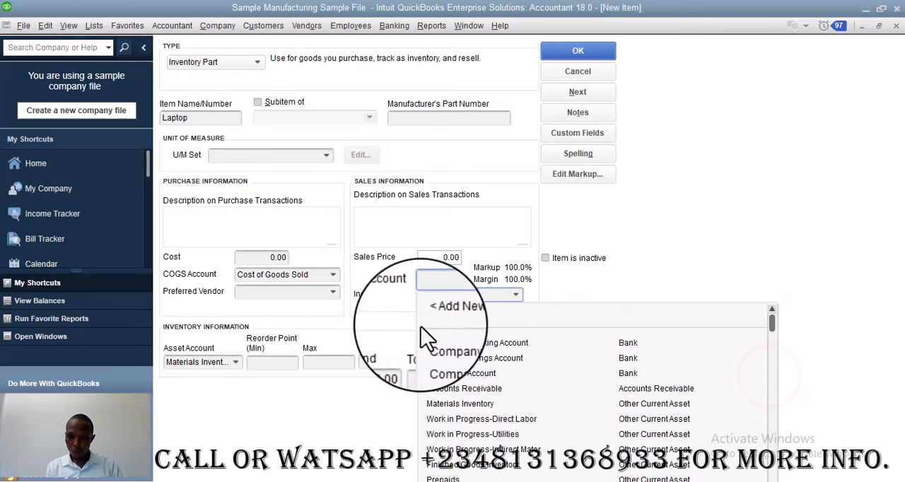
# Add a new income account named Product Income as the Laptop item's income account, and save the item
pyautogui.click(449, 312)
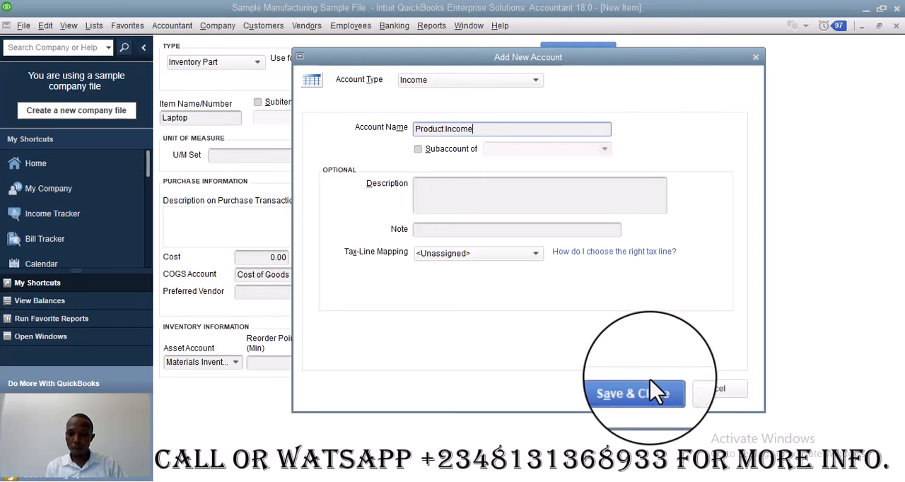
pyautogui.write('Product Income')
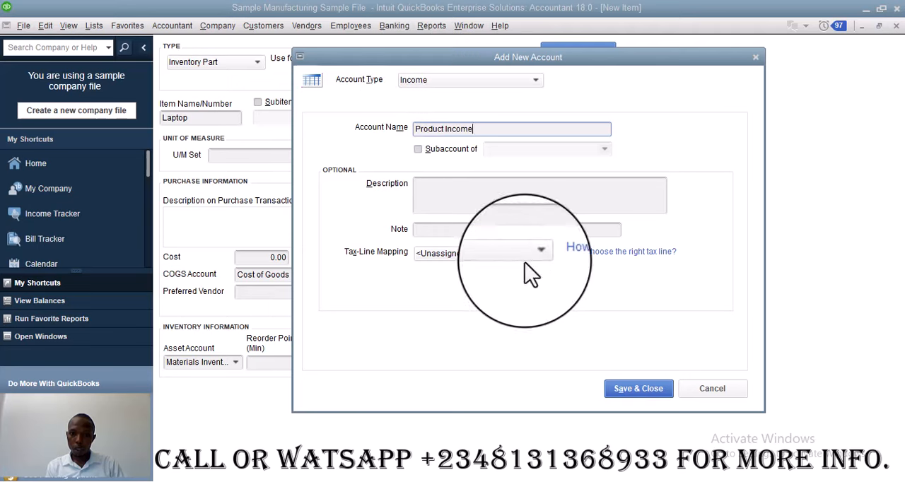
pyautogui.click(628, 396)
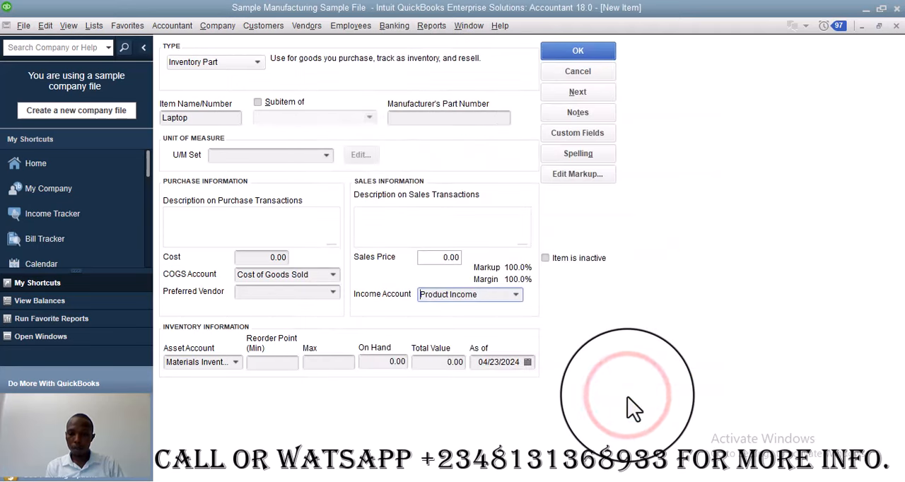
pyautogui.click(578, 57)
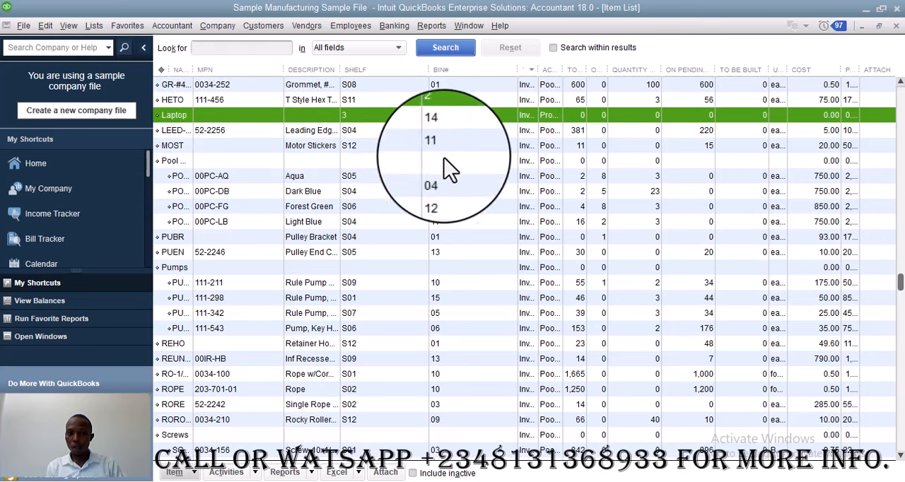
# Open the Inventory Stock Status by Item report
pyautogui.click(434, 27)
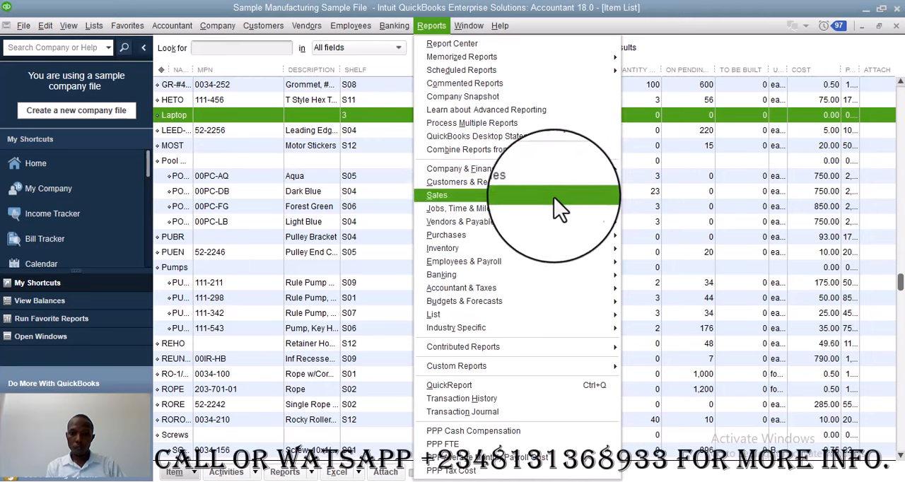
pyautogui.click(432, 26)
pyautogui.click(431, 26)
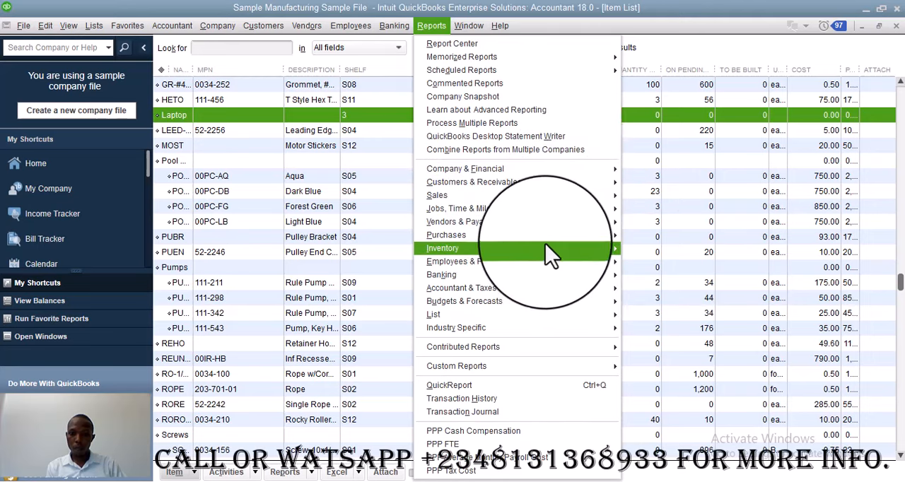
pyautogui.moveTo(552, 255)
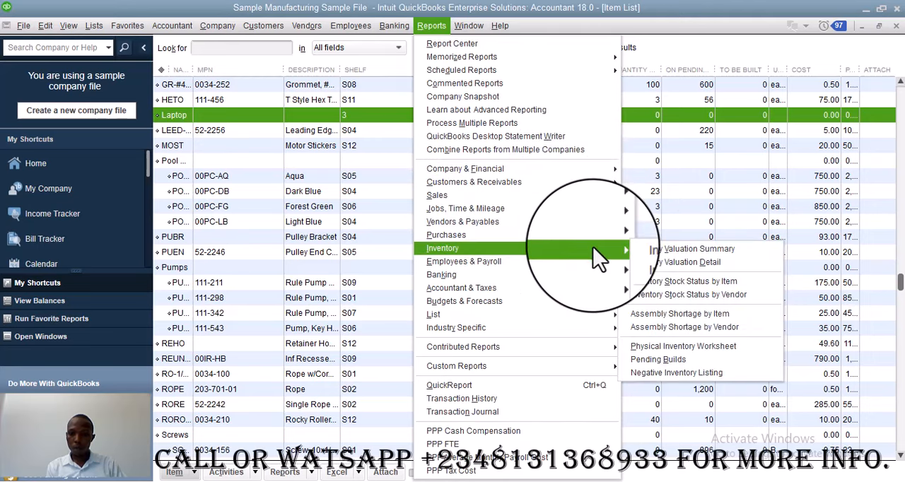
pyautogui.click(695, 283)
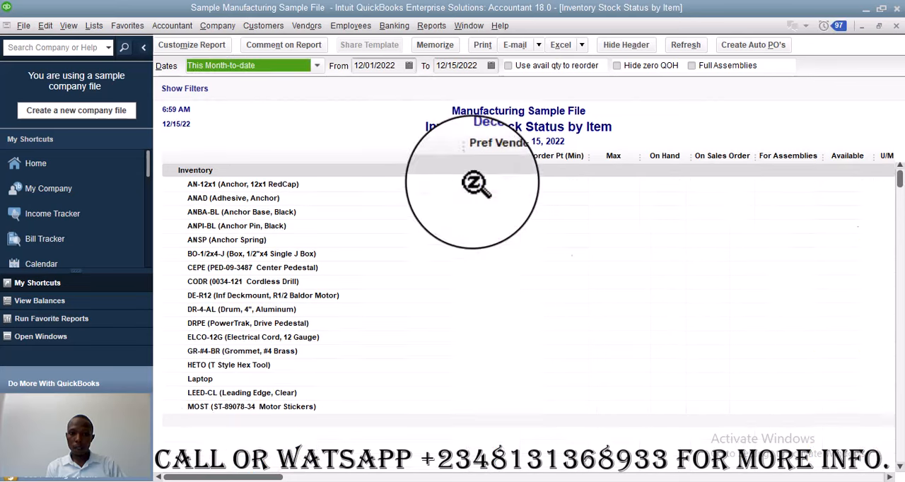
# Set the To date of the stock status report to 04/23/2024
pyautogui.click(481, 66)
pyautogui.press('BackSpace')
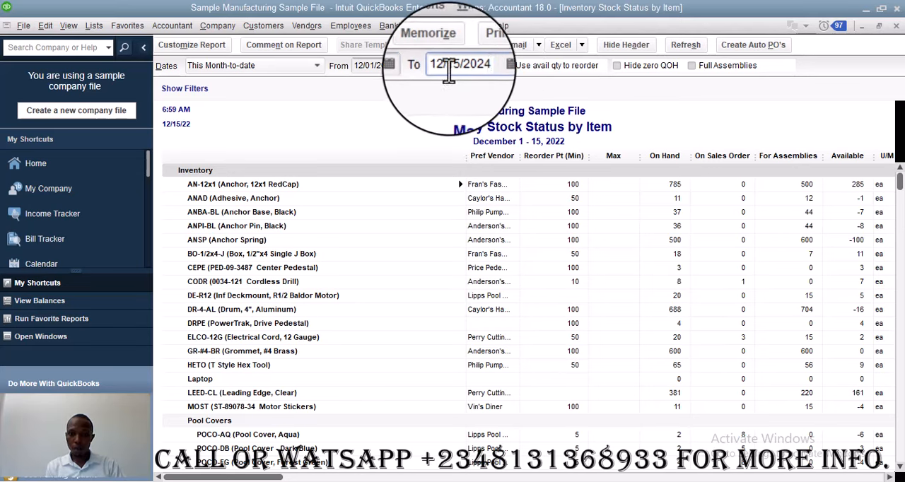
pyautogui.press('BackSpace')
pyautogui.press('BackSpace')
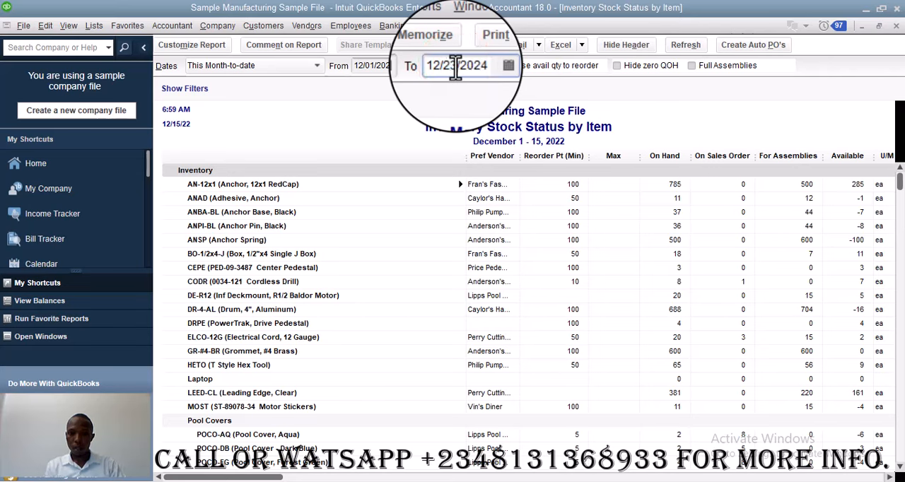
pyautogui.press('Delete')
pyautogui.press('Delete')
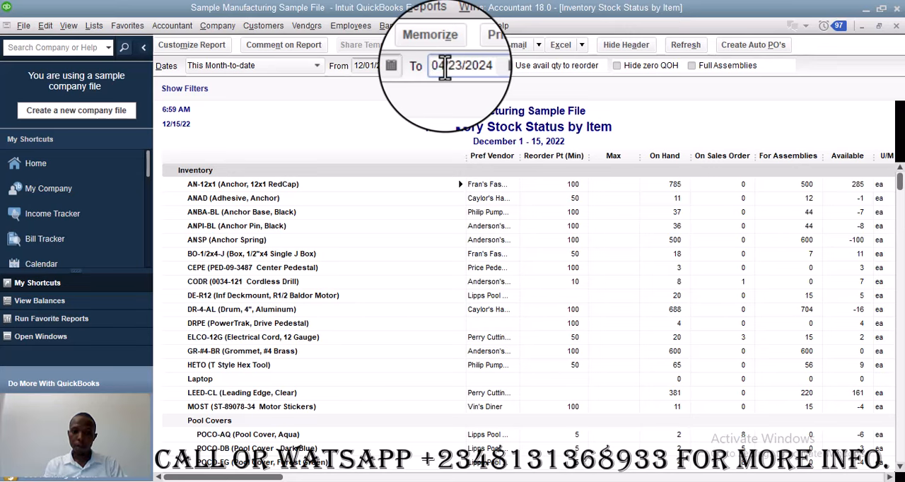
# Set the From date of the stock status report to 04/01/2024 and refresh the report
pyautogui.click(362, 66)
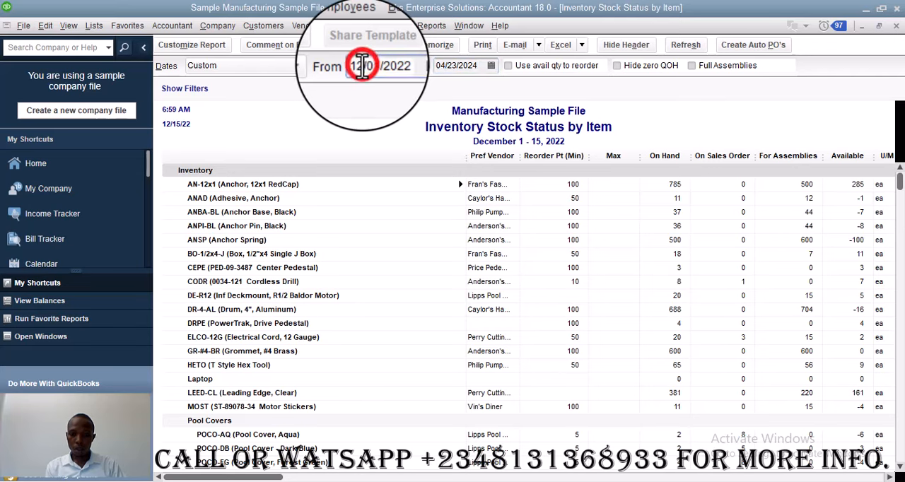
pyautogui.press('Delete')
pyautogui.press('Delete')
pyautogui.press('Delete')
pyautogui.write('1')
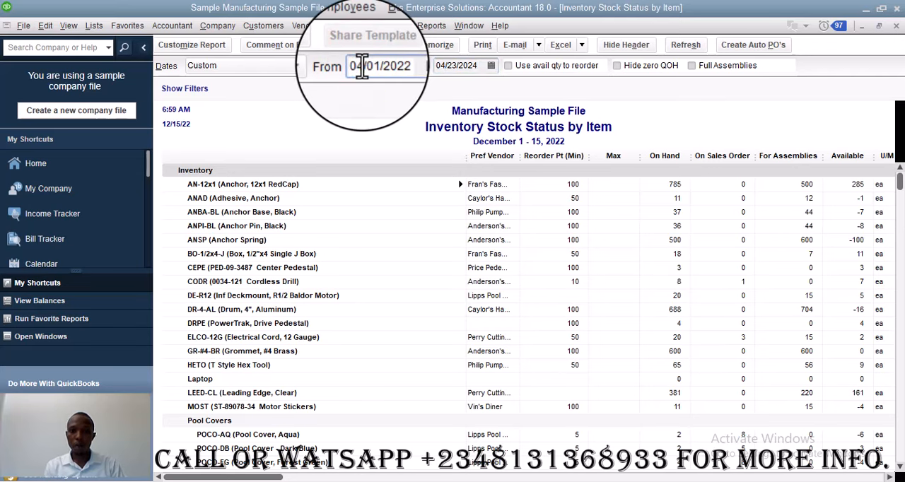
pyautogui.click(392, 69)
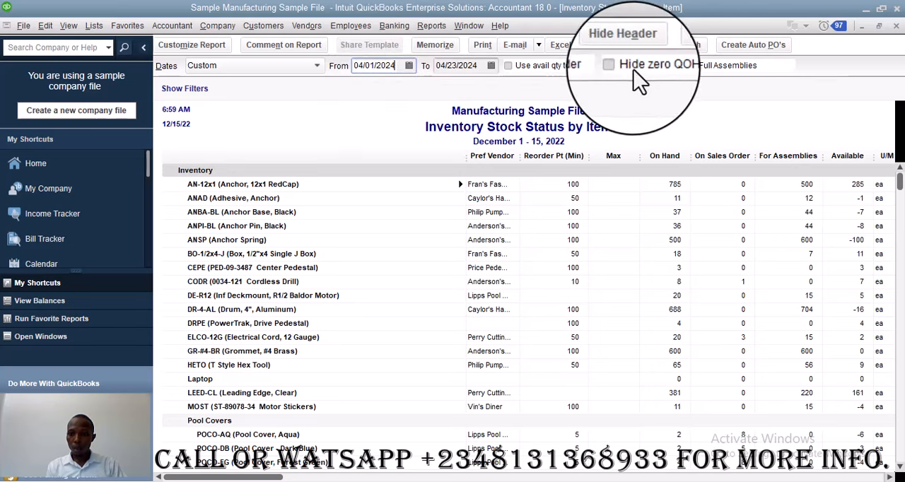
pyautogui.click(680, 51)
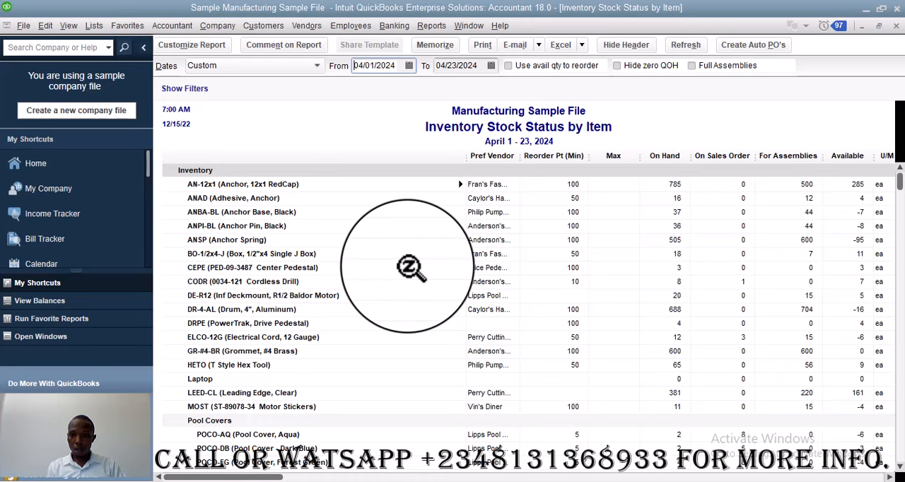
# Customize the stock status report and find the Location custom field among its available filters
pyautogui.scroll(-5, 412, 267)
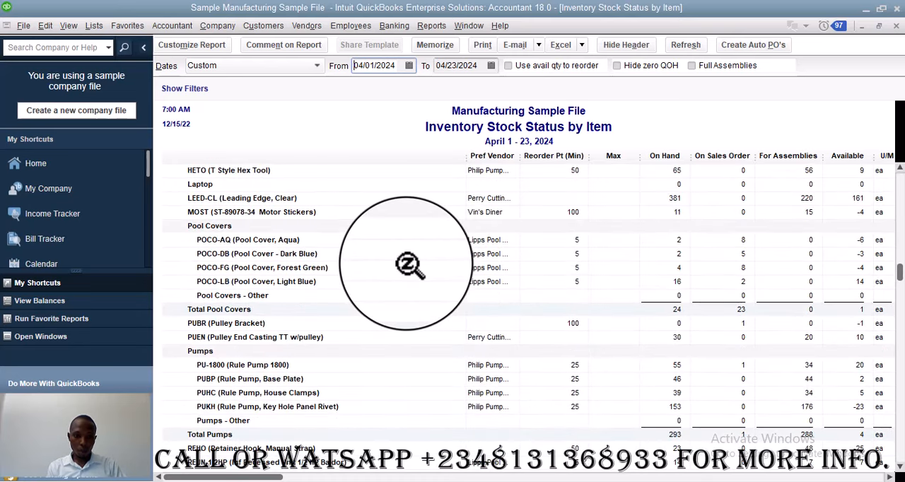
pyautogui.scroll(-8, 410, 265)
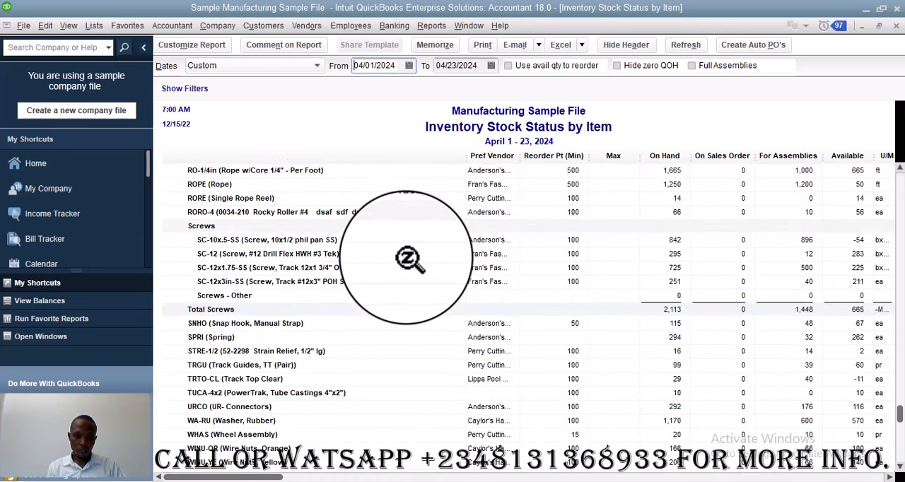
pyautogui.scroll(-2, 411, 261)
pyautogui.scroll(15, 411, 260)
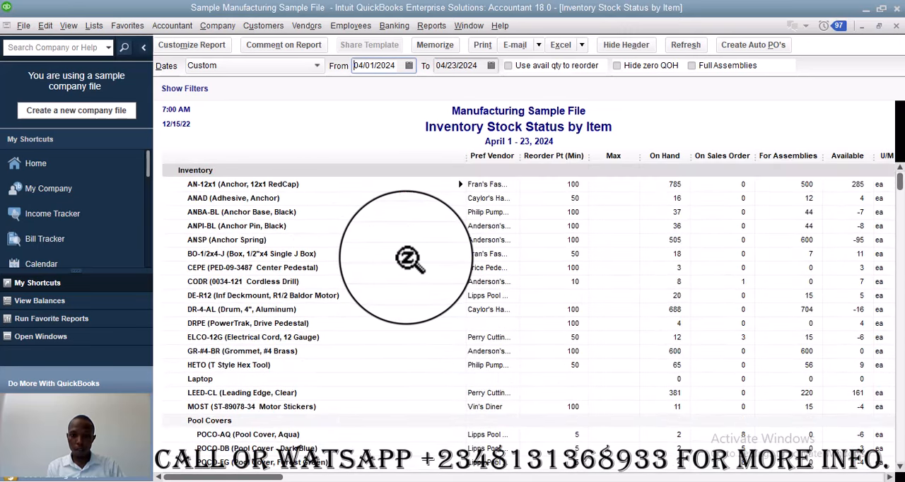
pyautogui.click(191, 45)
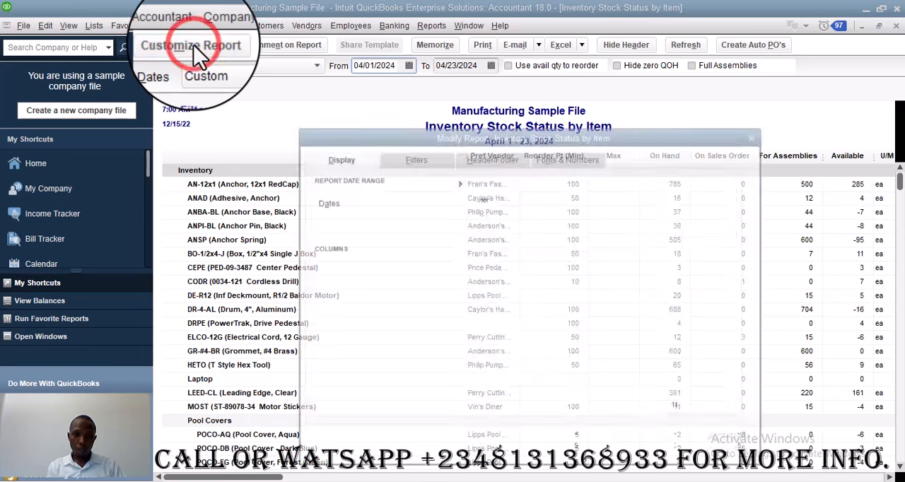
pyautogui.click(431, 157)
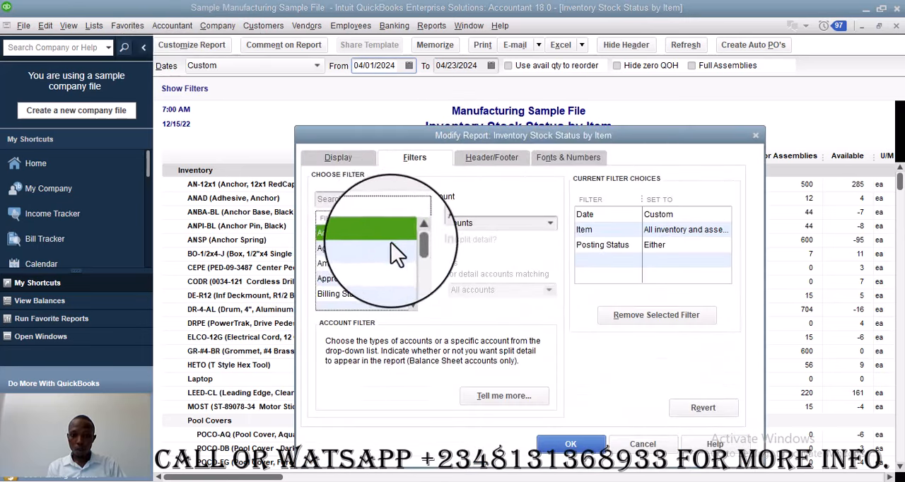
pyautogui.click(376, 199)
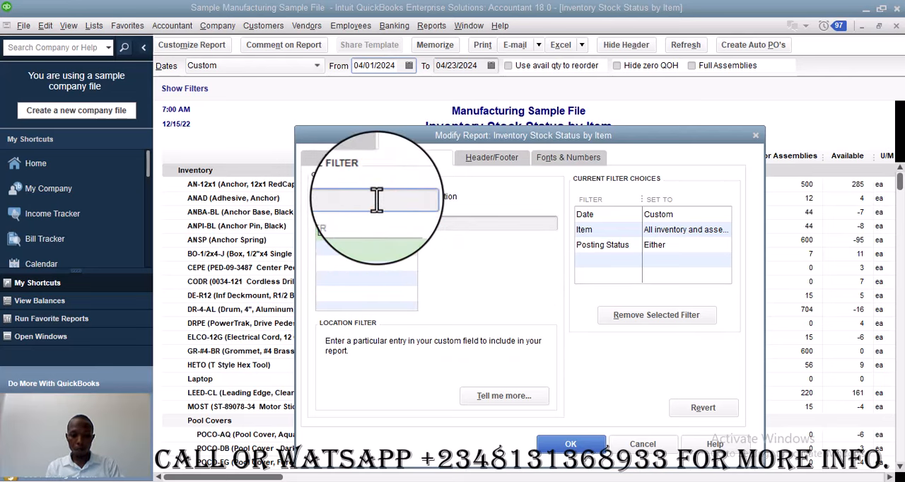
pyautogui.write('loca')
pyautogui.click(367, 235)
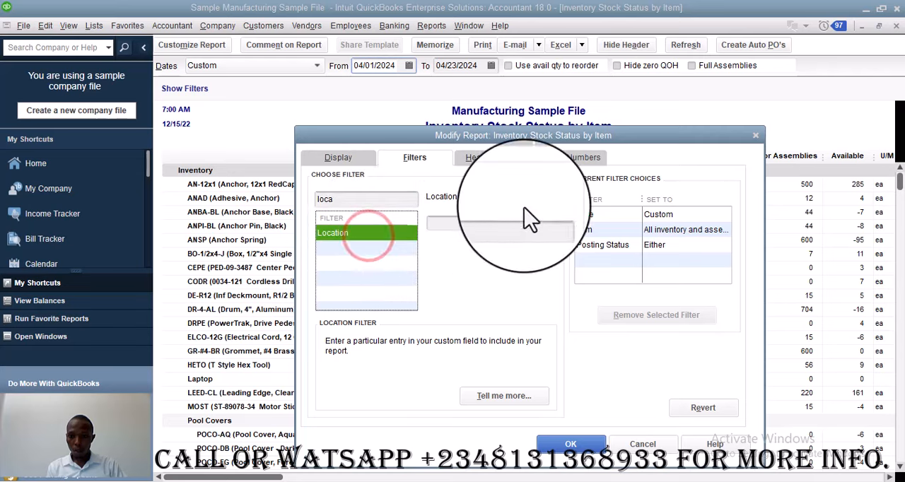
# Remove the Date, Item and Posting Status filters from the report's current filter choices
pyautogui.click(626, 214)
pyautogui.click(647, 317)
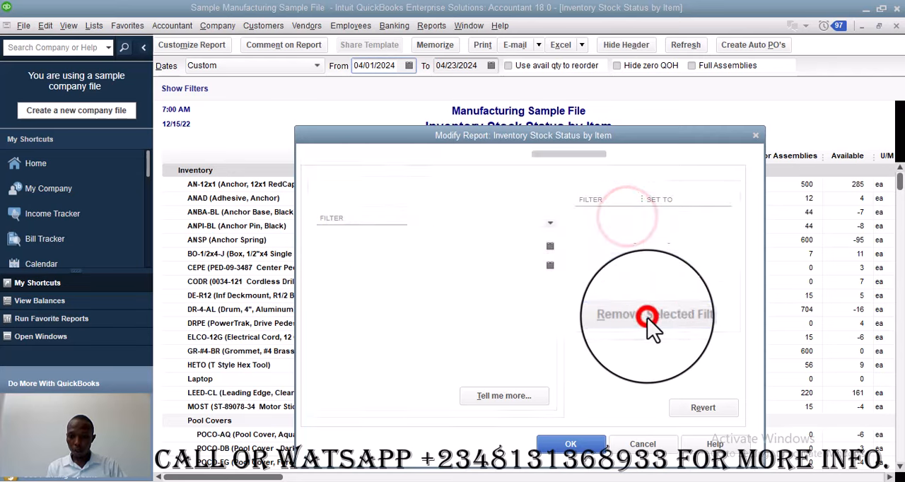
pyautogui.click(636, 215)
pyautogui.click(654, 320)
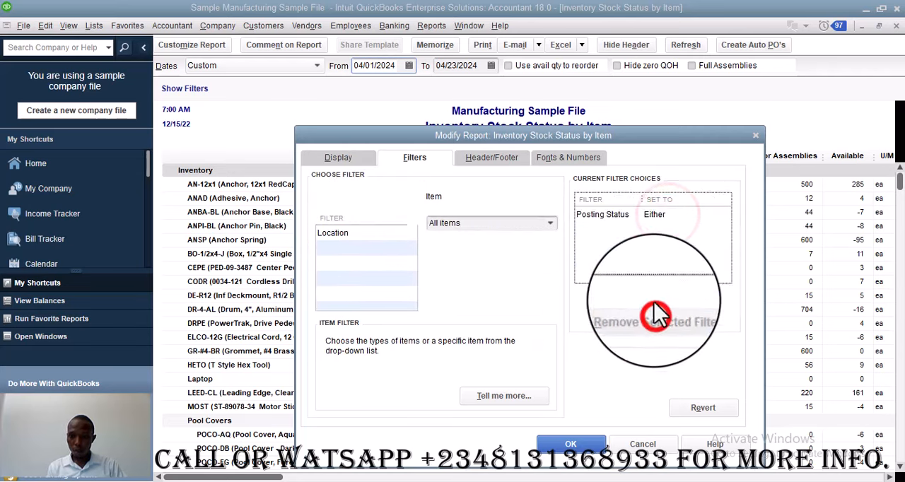
pyautogui.click(662, 215)
pyautogui.click(655, 315)
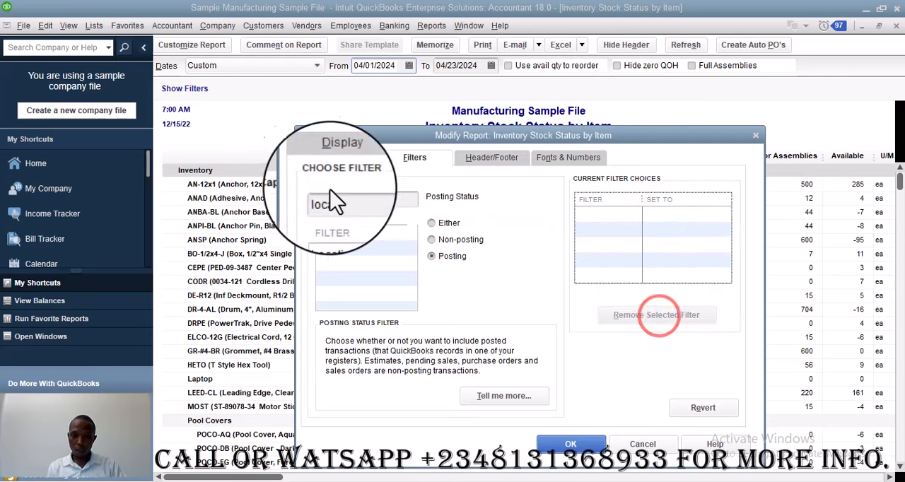
# Filter the stock status report by location A, and widen its item name column
pyautogui.click(349, 232)
pyautogui.click(444, 223)
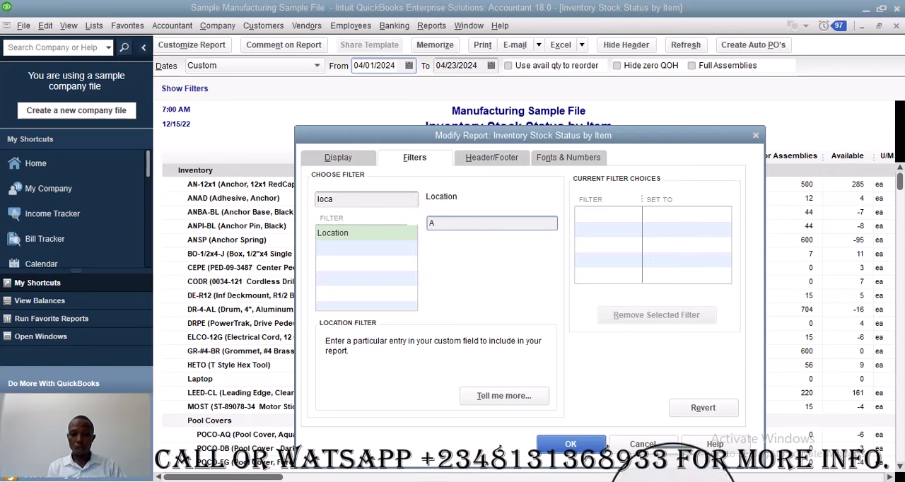
pyautogui.click(570, 444)
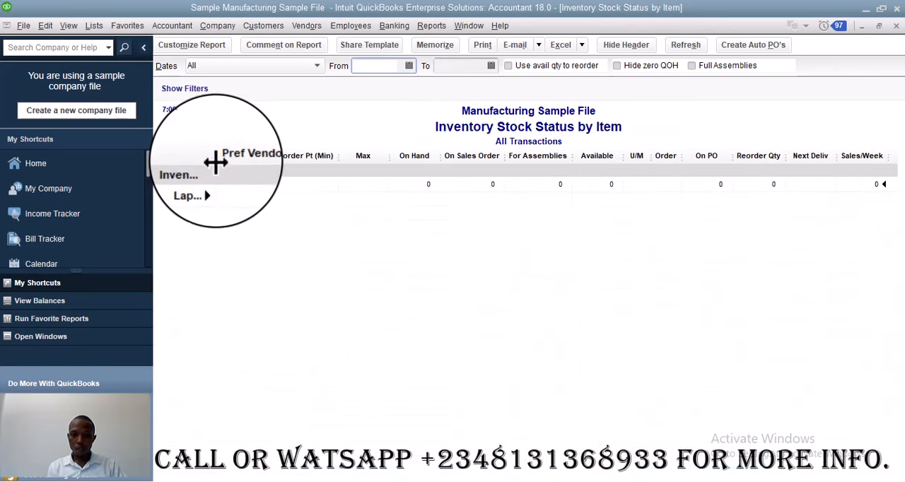
pyautogui.moveTo(210, 168); pyautogui.dragTo(266, 174)
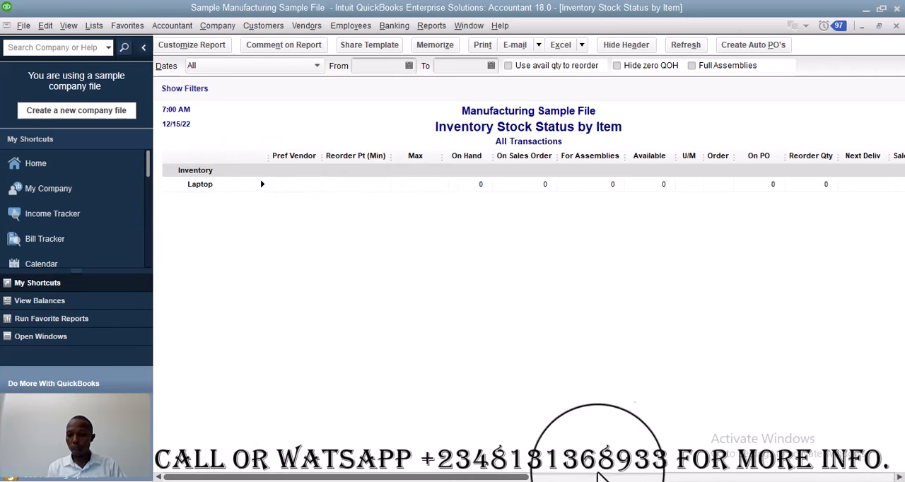
# Customize the stock status report and remove the Location filter from its current filter choices
pyautogui.moveTo(498, 478); pyautogui.dragTo(399, 478)
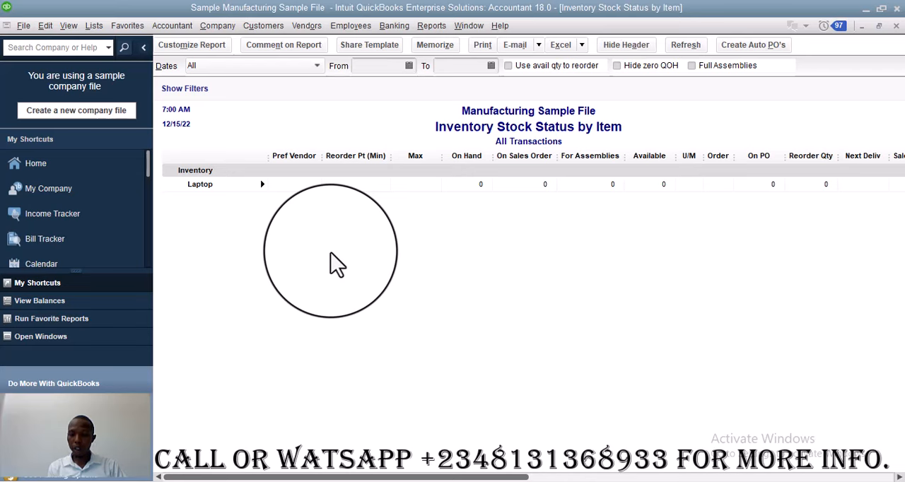
pyautogui.click(198, 45)
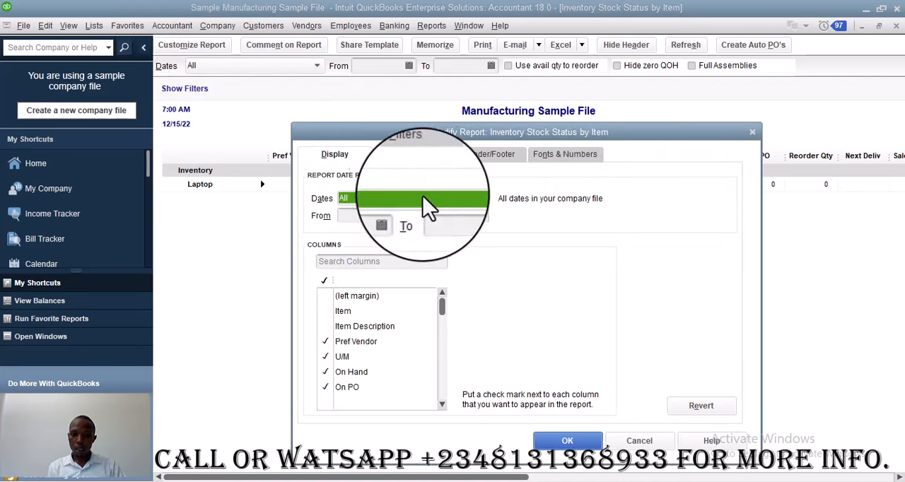
pyautogui.click(412, 155)
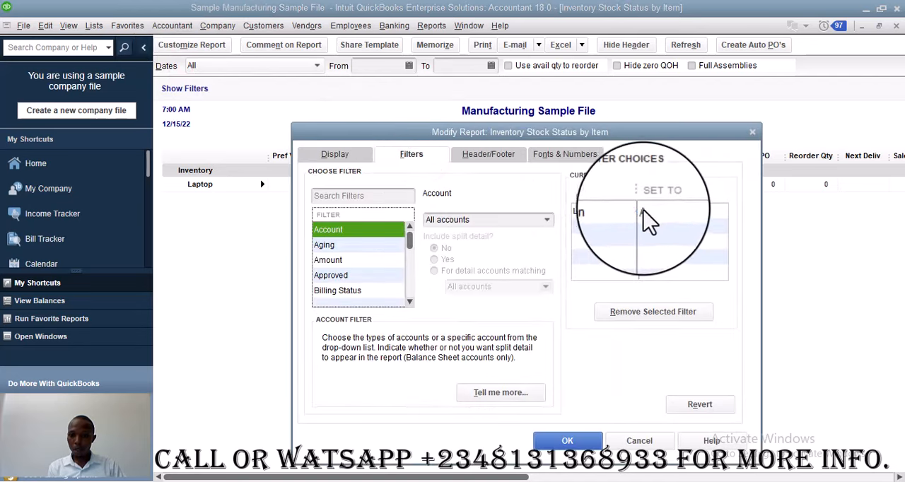
pyautogui.click(643, 212)
pyautogui.click(647, 311)
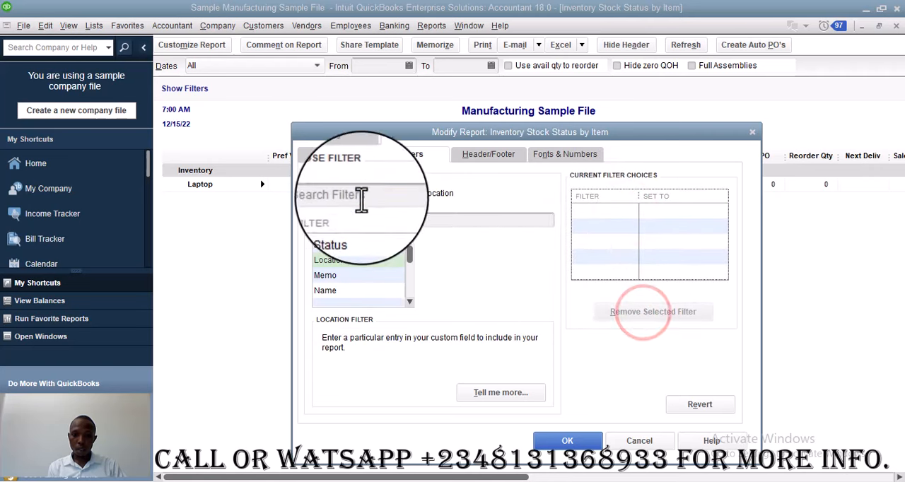
# Find the Shelf custom field among the filters, set it to 3 and apply it to the report
pyautogui.click(361, 196)
pyautogui.write('Shelf')
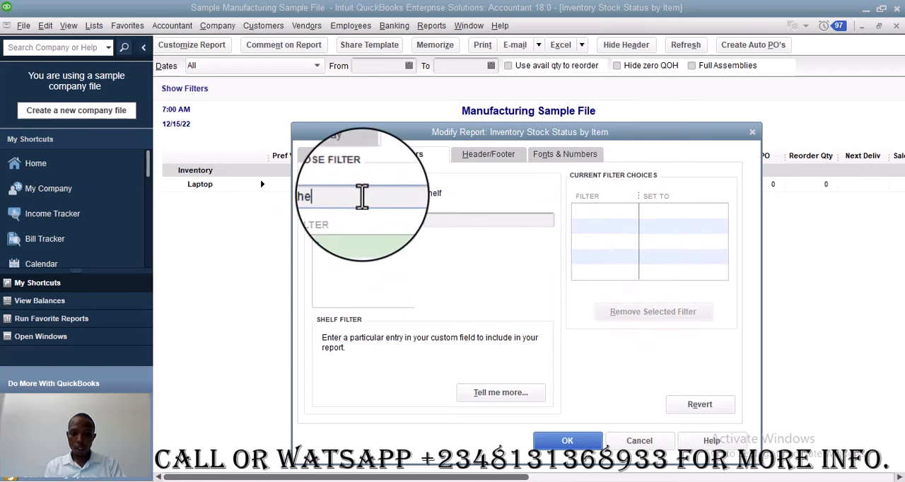
pyautogui.click(371, 239)
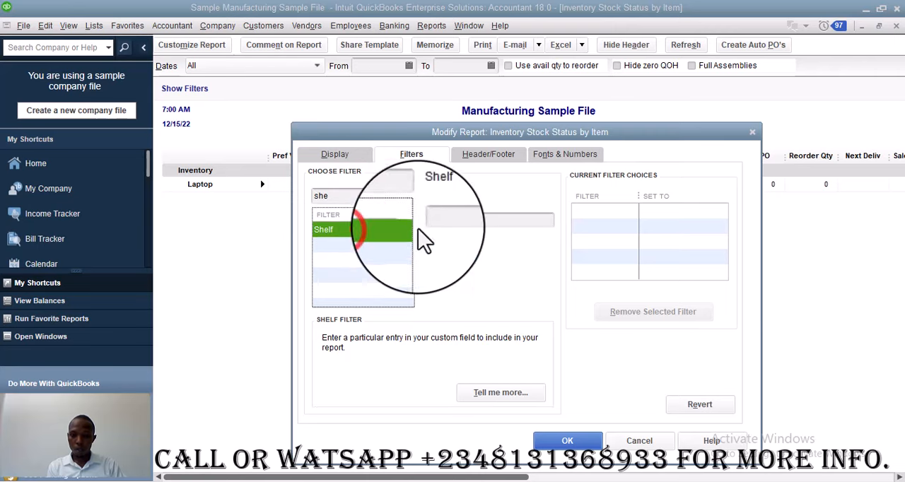
pyautogui.click(504, 220)
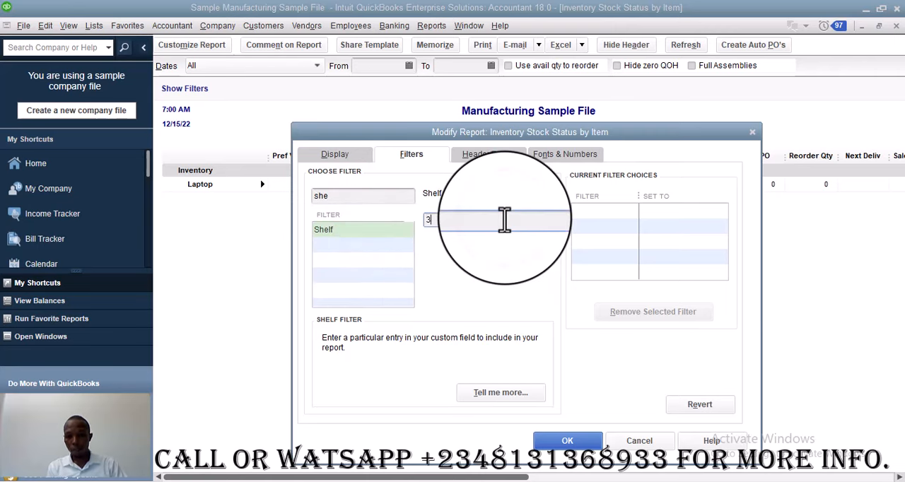
pyautogui.write('3')
pyautogui.click(552, 444)
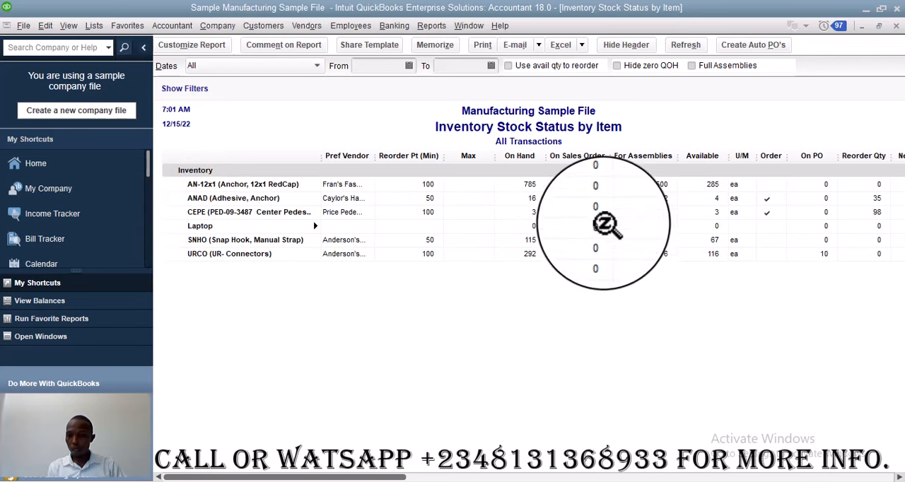
# Add a Bin# filter set to 2 alongside the Shelf filter and apply it to the stock status report
pyautogui.click(210, 45)
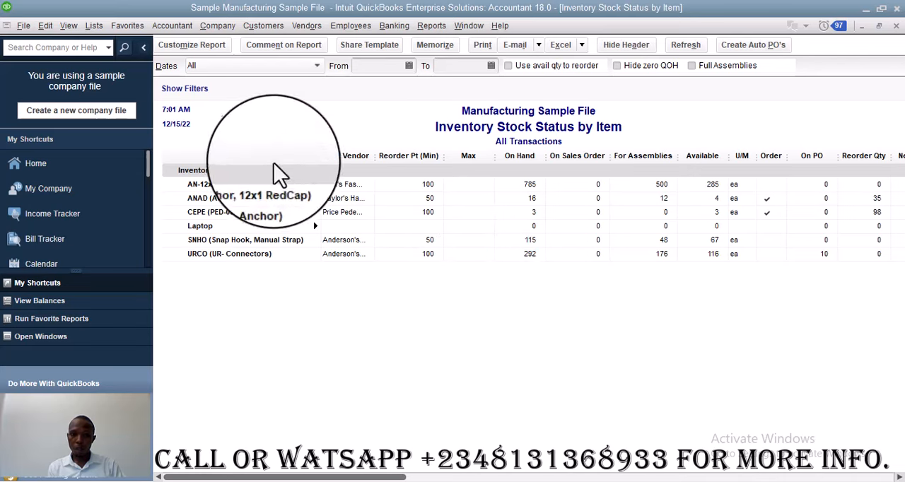
pyautogui.click(207, 47)
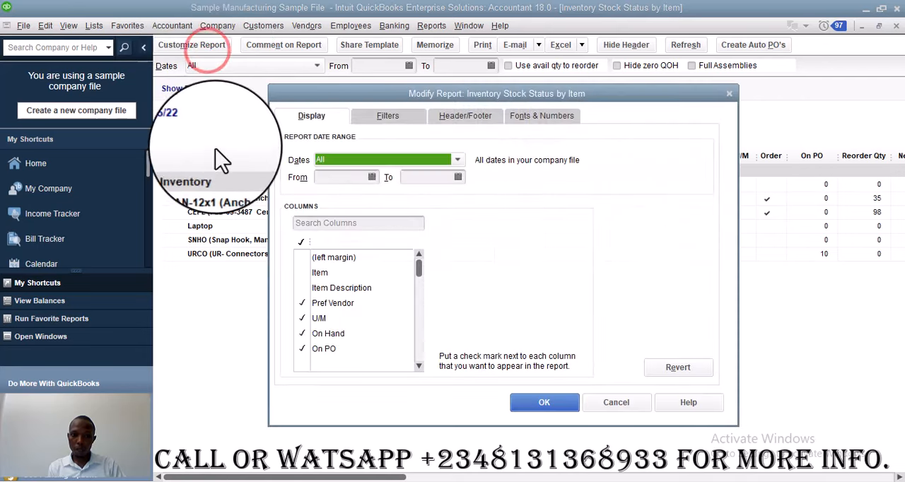
pyautogui.click(387, 116)
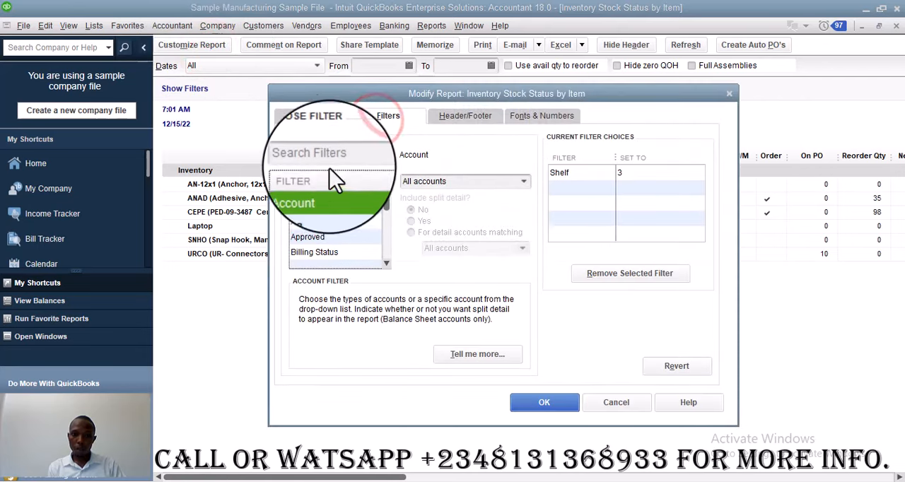
pyautogui.click(330, 161)
pyautogui.write('bin')
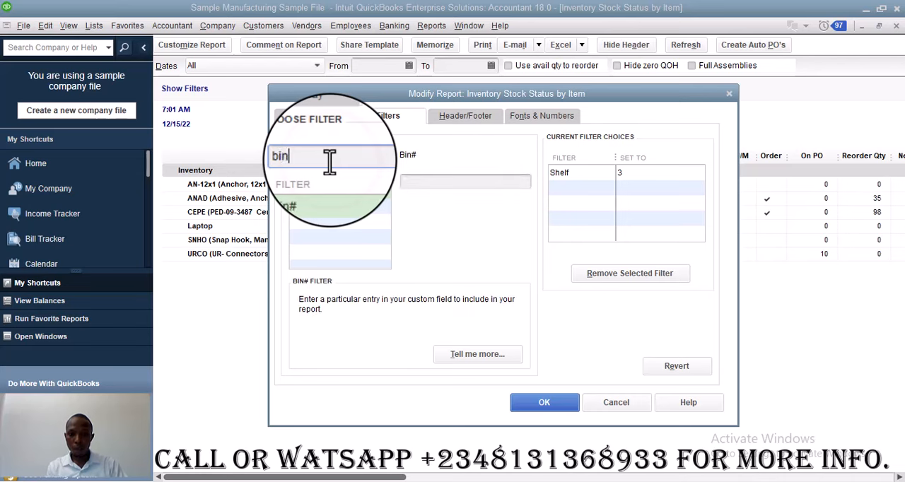
pyautogui.click(337, 195)
pyautogui.click(473, 181)
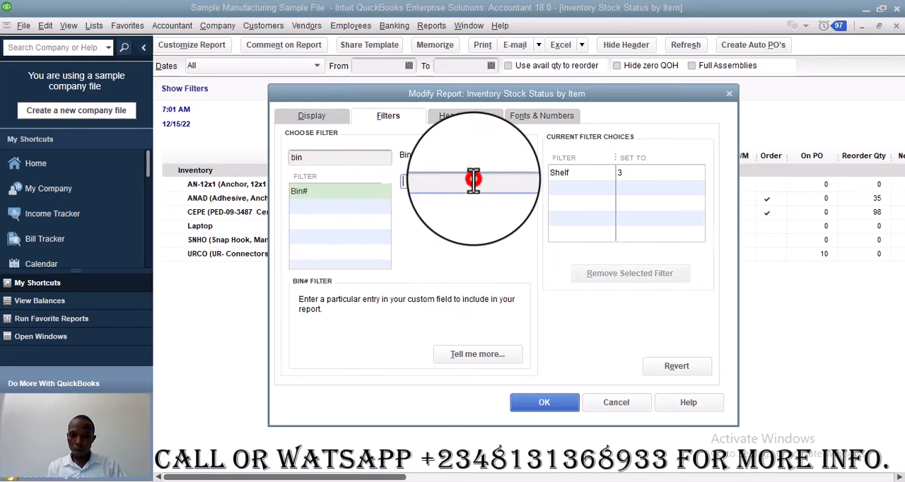
pyautogui.write('2')
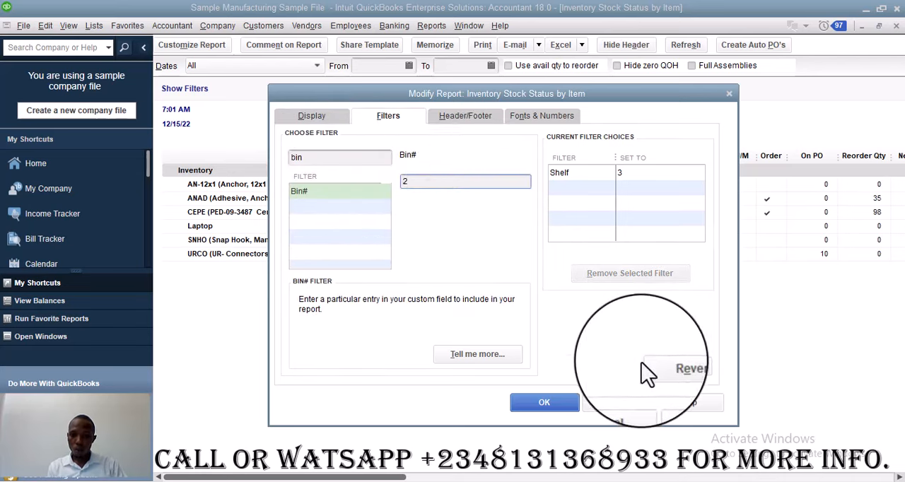
pyautogui.click(600, 181)
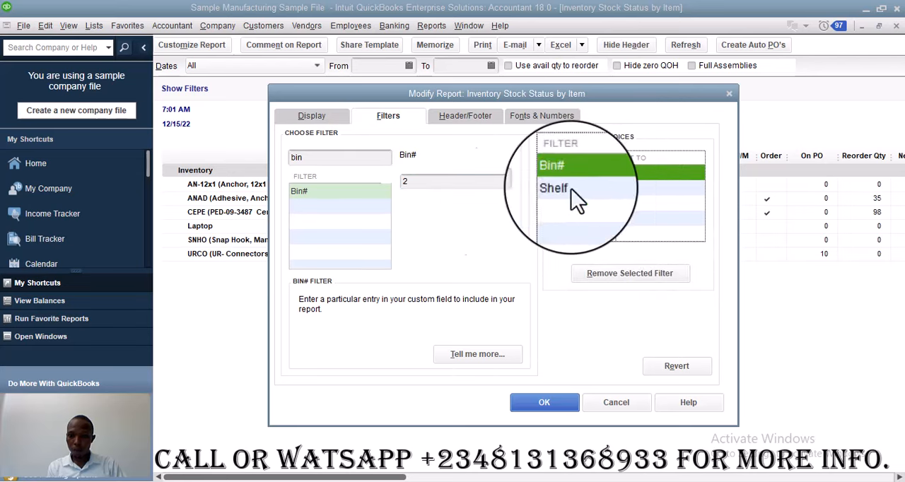
pyautogui.click(542, 401)
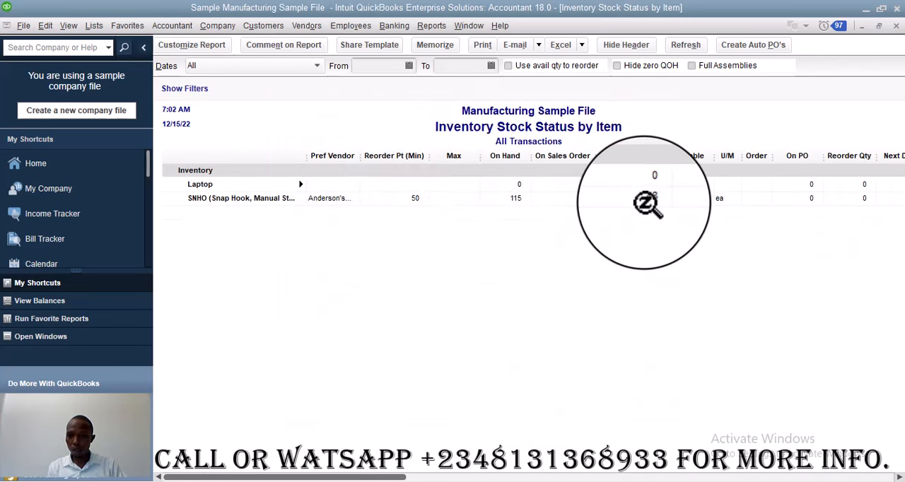
# Add a Location filter set to A to the stock status report, and widen its item name column
pyautogui.click(185, 46)
pyautogui.click(372, 114)
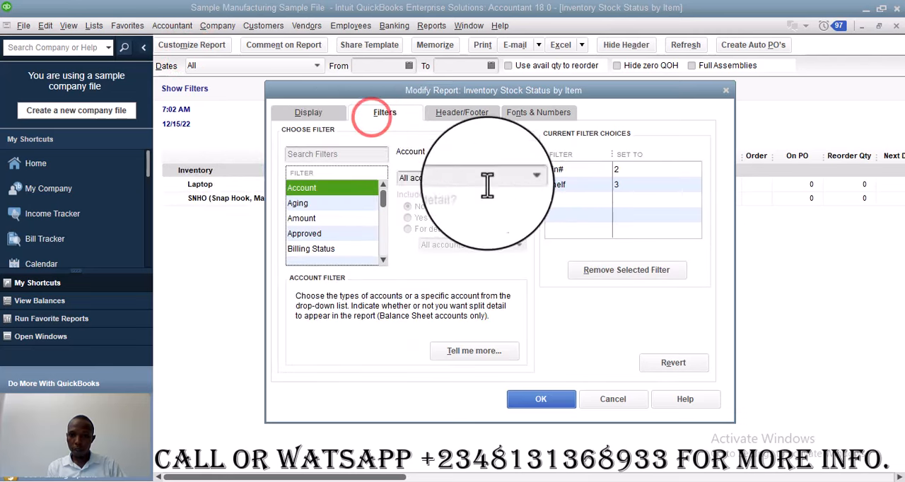
pyautogui.click(348, 152)
pyautogui.write('loca')
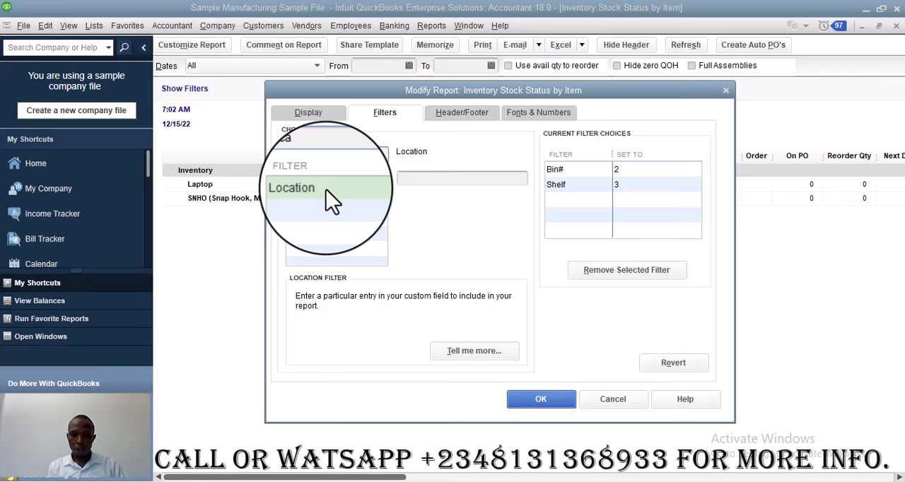
pyautogui.click(327, 188)
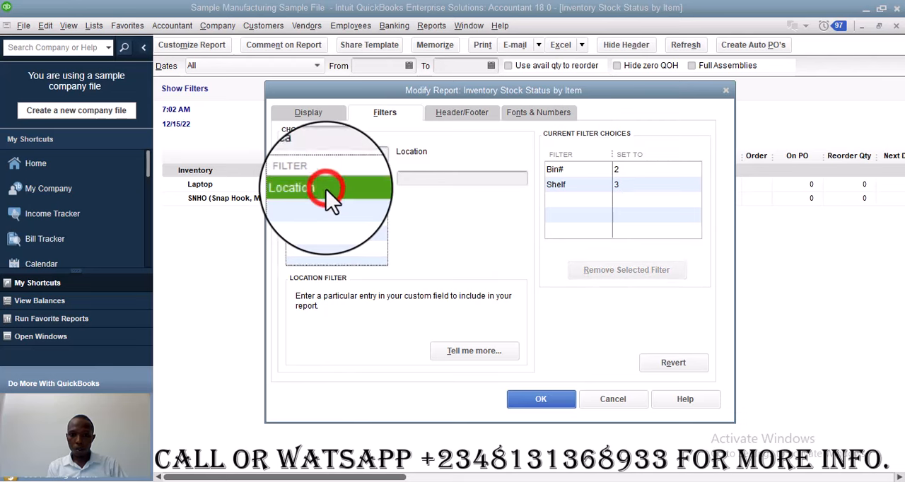
pyautogui.click(458, 181)
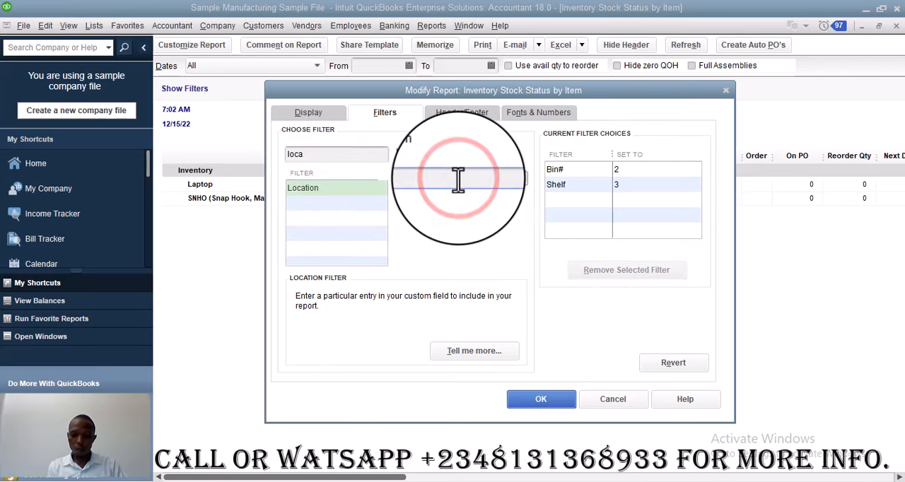
pyautogui.write('A')
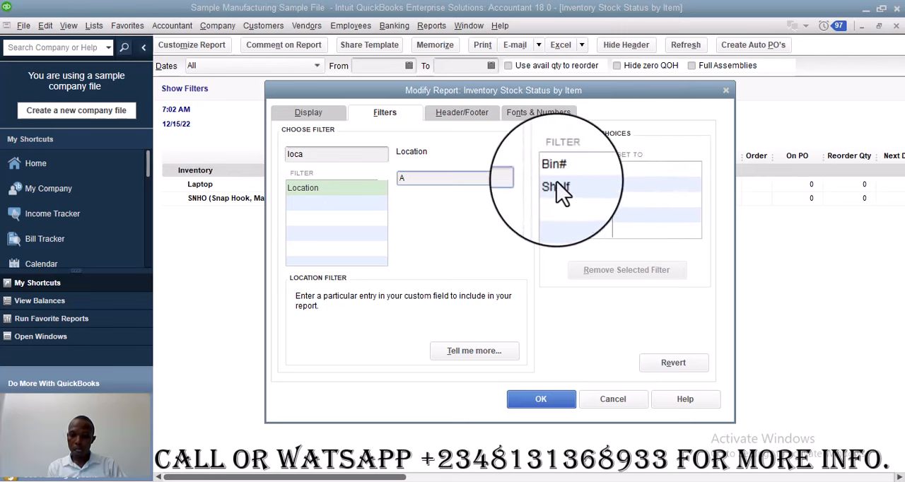
pyautogui.click(569, 403)
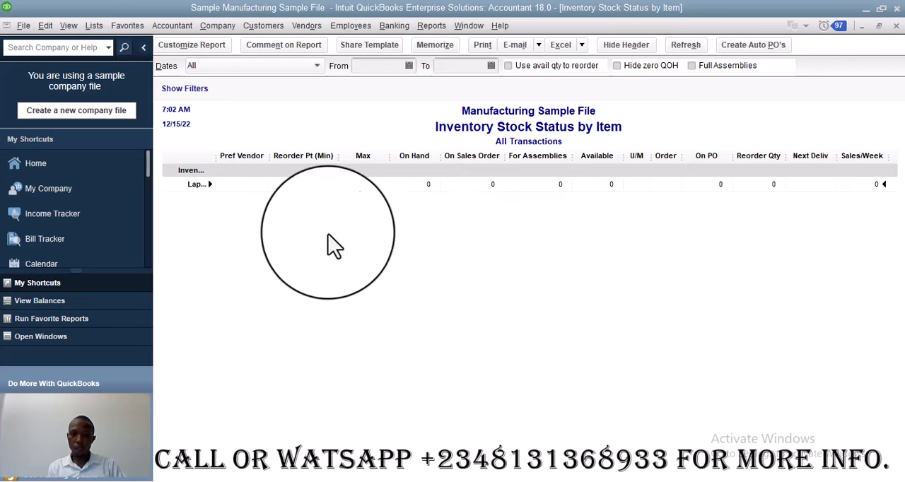
pyautogui.moveTo(218, 160); pyautogui.dragTo(290, 170)
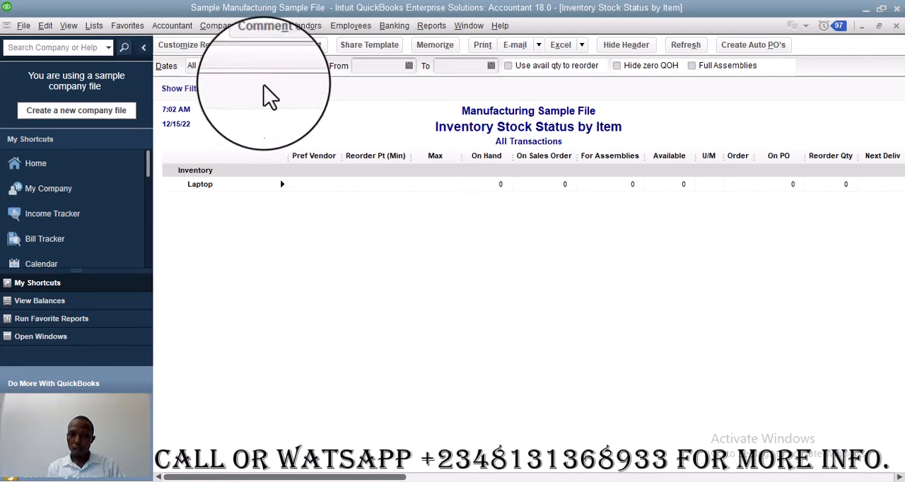
# Review the report's current filter choices without changing them, and return to the home page
pyautogui.click(209, 46)
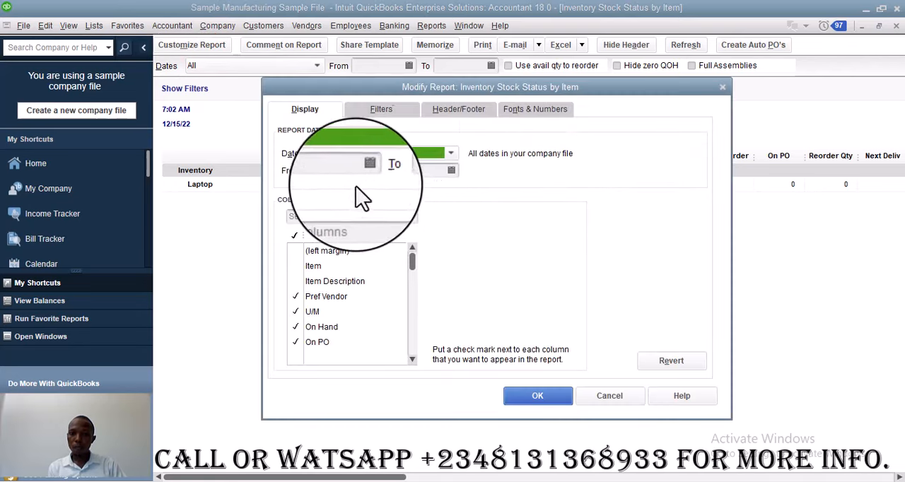
pyautogui.click(402, 113)
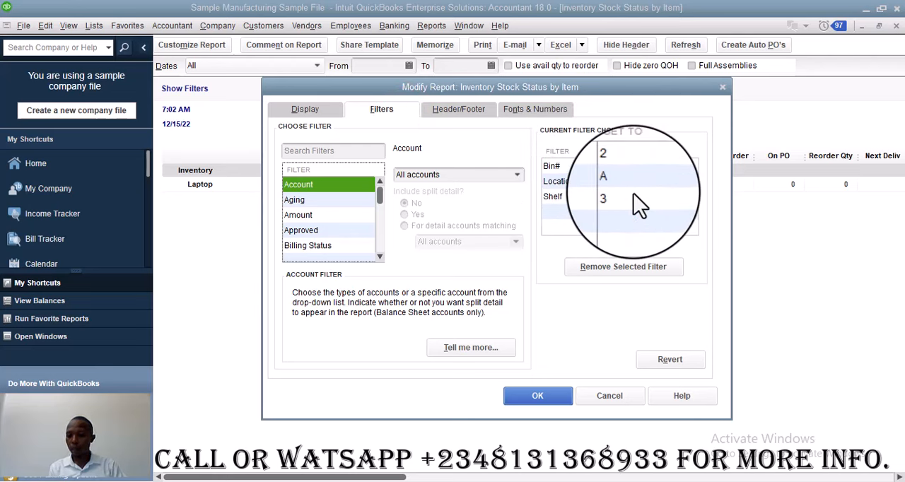
pyautogui.click(609, 396)
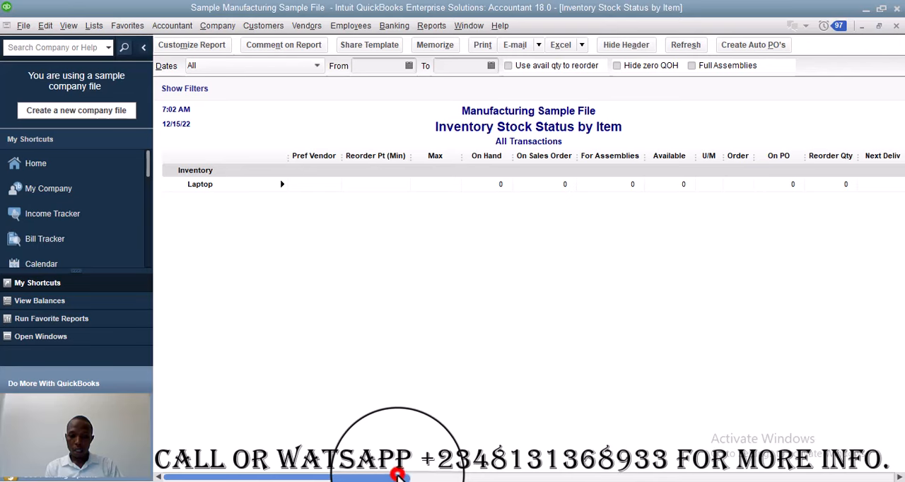
pyautogui.moveTo(398, 475); pyautogui.dragTo(364, 478)
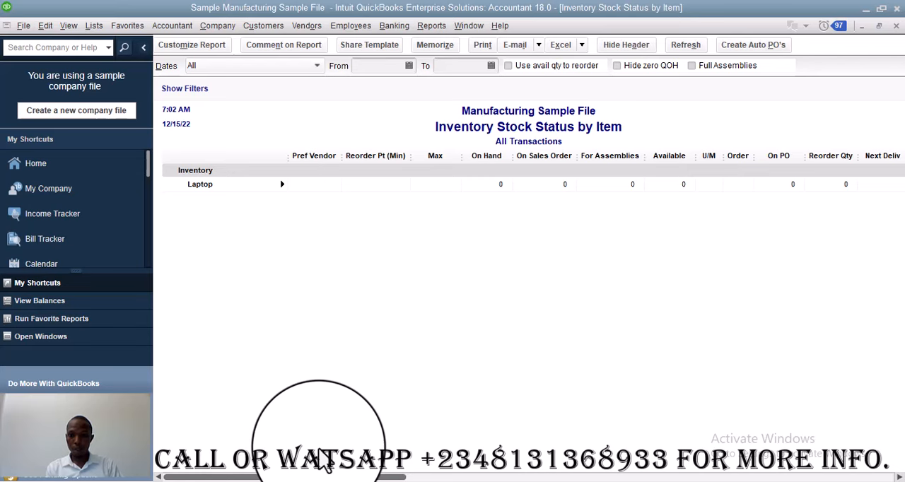
pyautogui.click(74, 164)
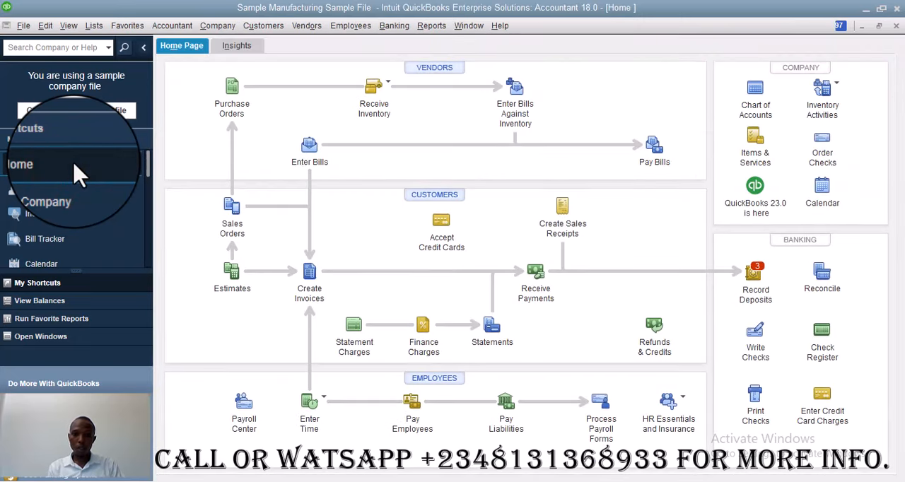